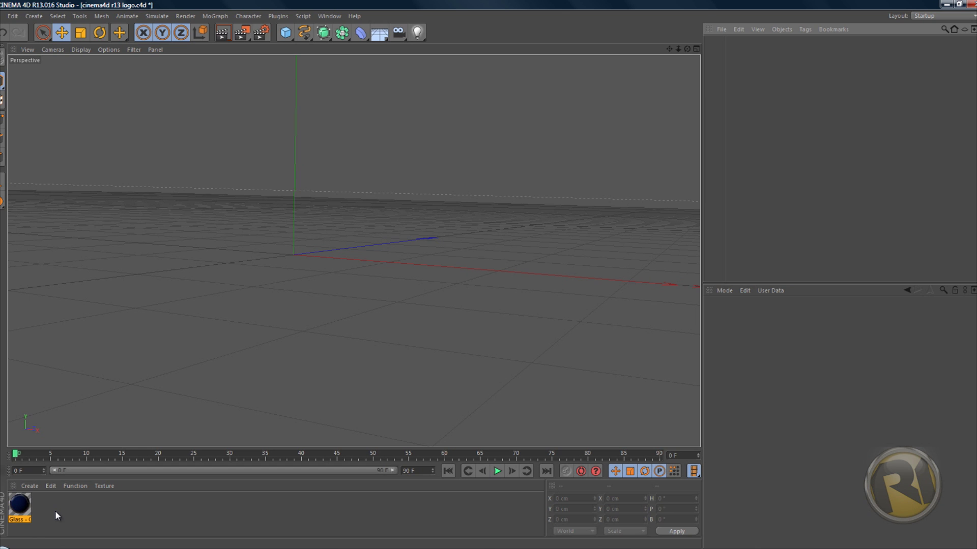
Inspect the Glass - Cobalt material's luminance, diffusion, Fresnel reflection and colour settings, then close the Material Editor
double_click(19, 504)
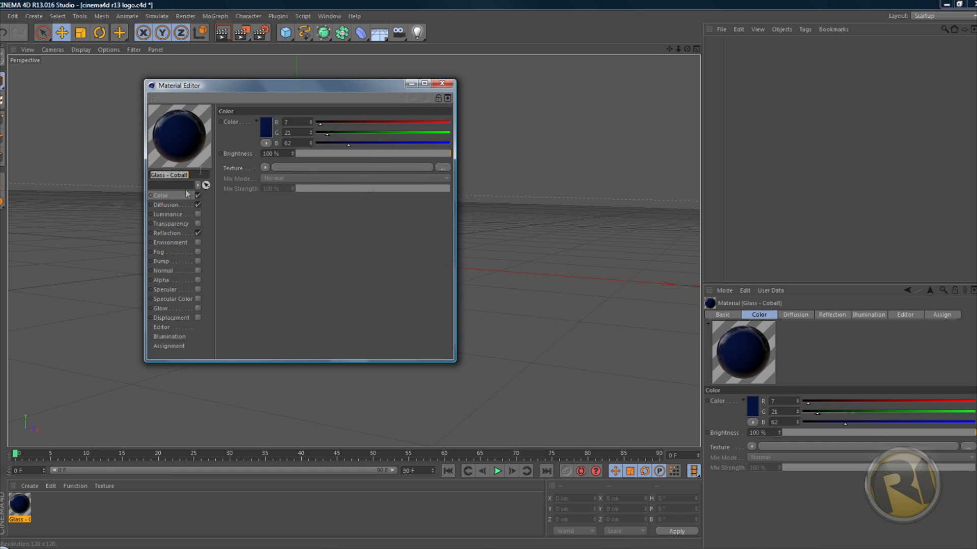
click(181, 213)
click(184, 203)
click(183, 196)
click(173, 232)
click(176, 196)
click(442, 83)
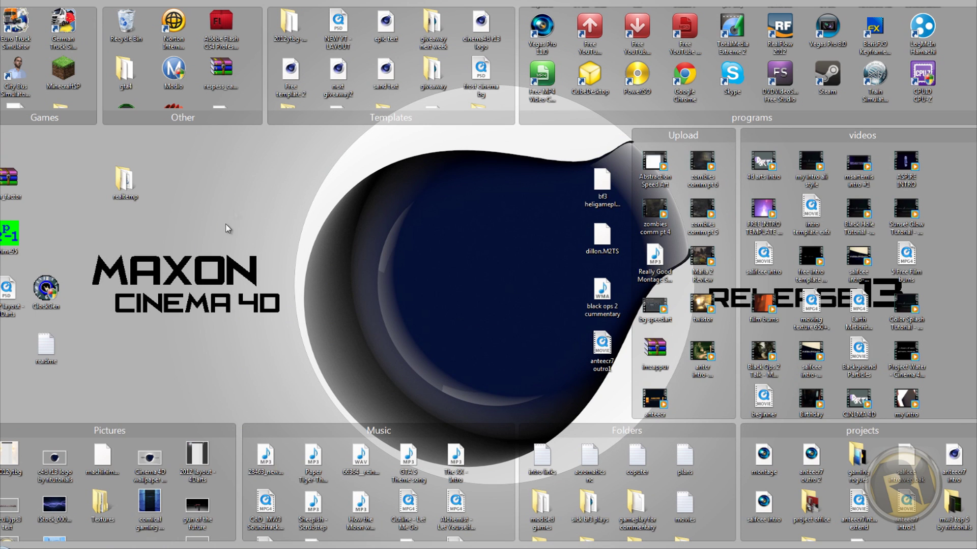
Restore the Cinema 4D window from the taskbar
click(231, 543)
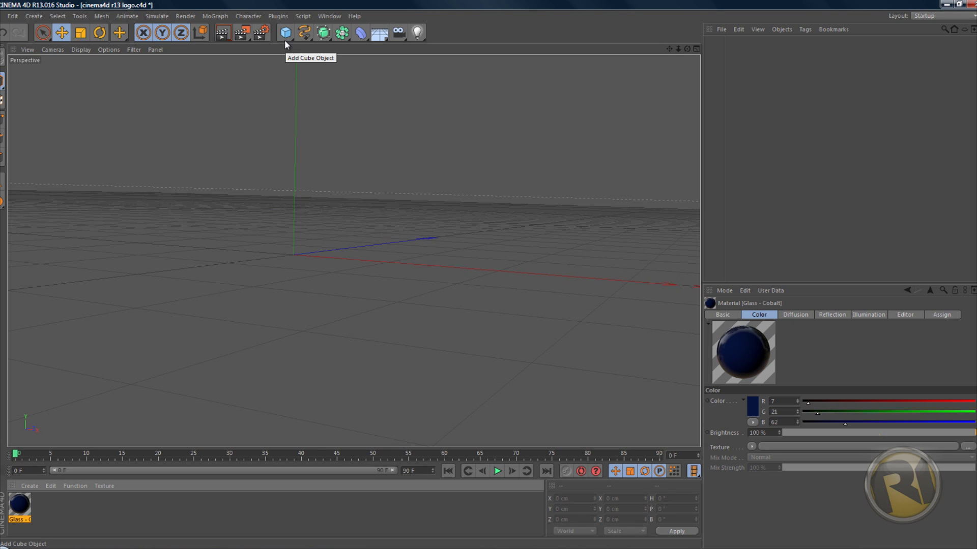
Add two default spheres and slide Sphere.1 to about X 250 cm
drag(285, 34, 499, 64)
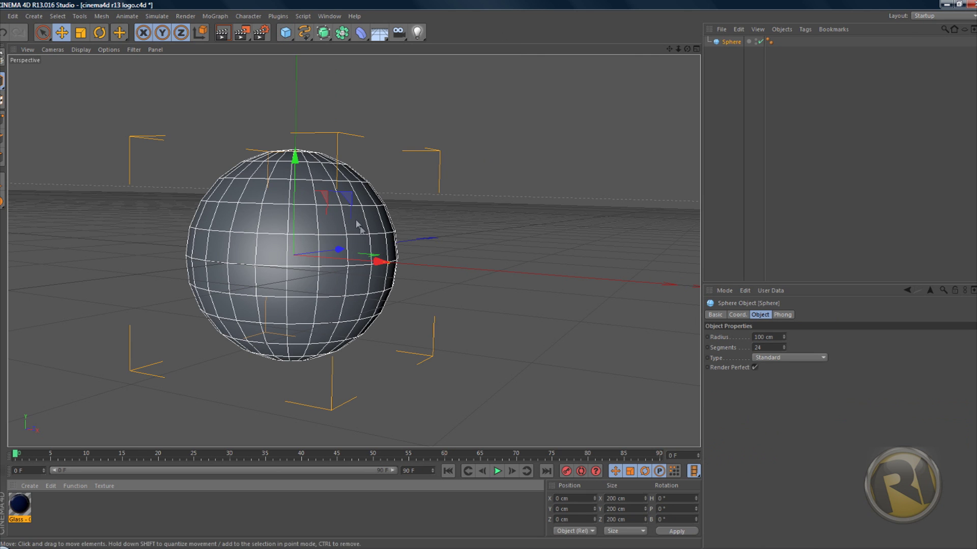
mouse_move(286, 35)
mouse_down()
mouse_move(298, 51)
mouse_move(493, 62)
mouse_up()
drag(379, 262, 636, 324)
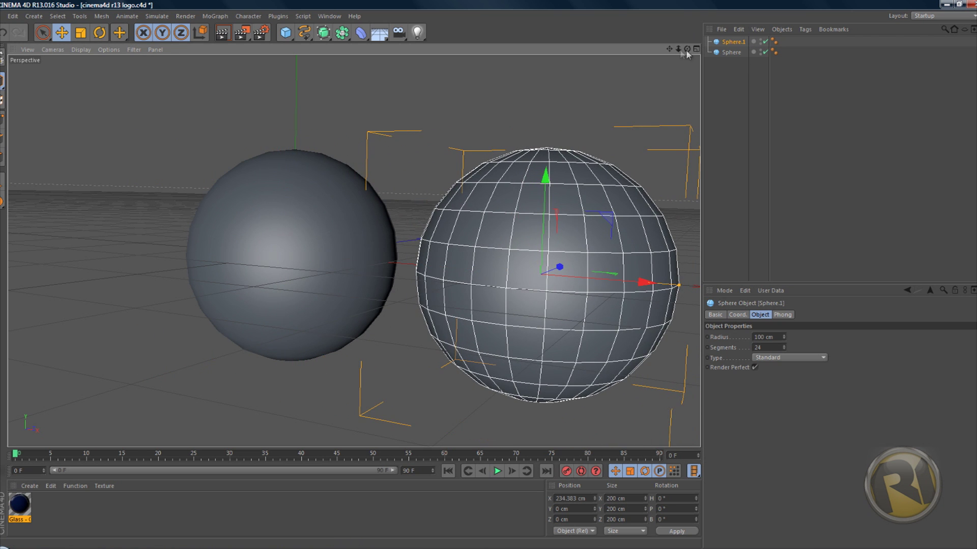
drag(687, 49, 625, 255)
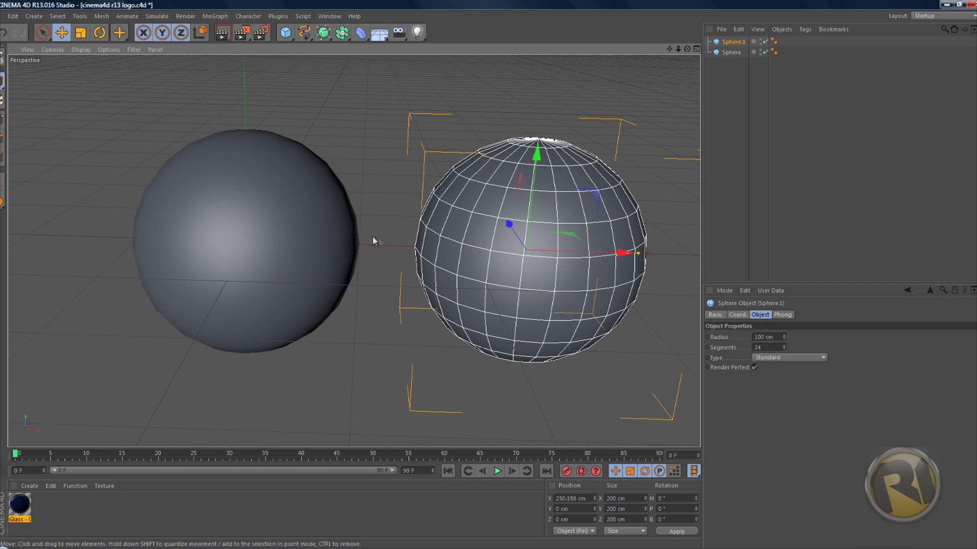
click(342, 32)
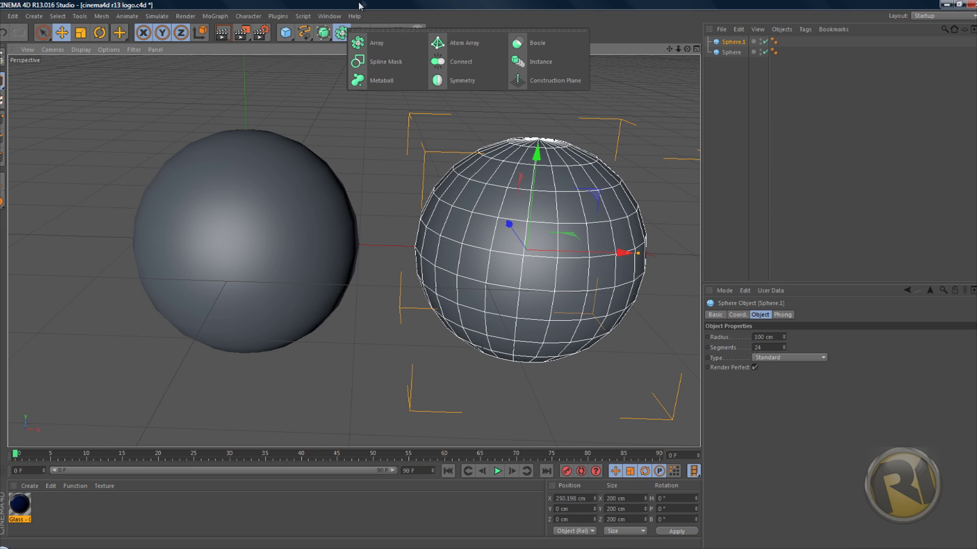
Add a Metaball and parent Sphere and Sphere.1 under it
click(342, 37)
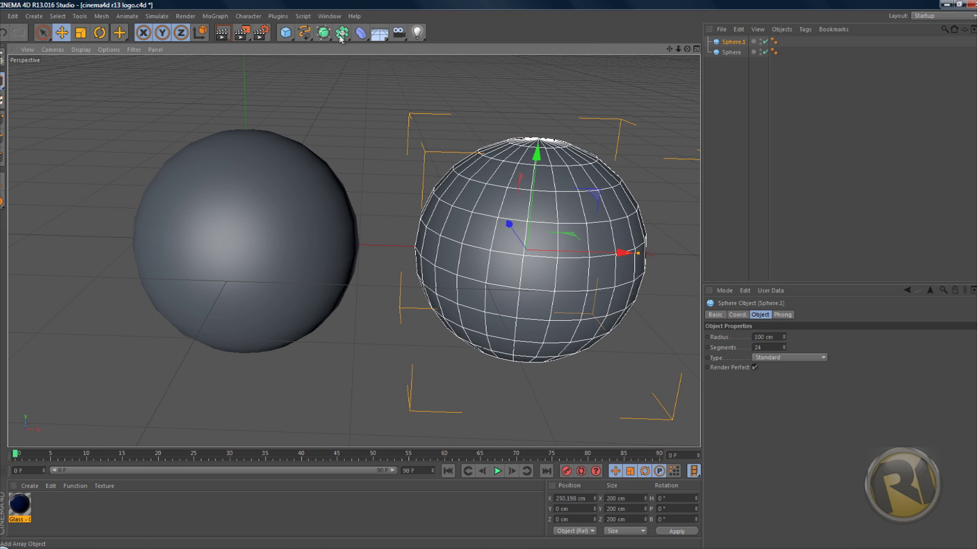
click(340, 34)
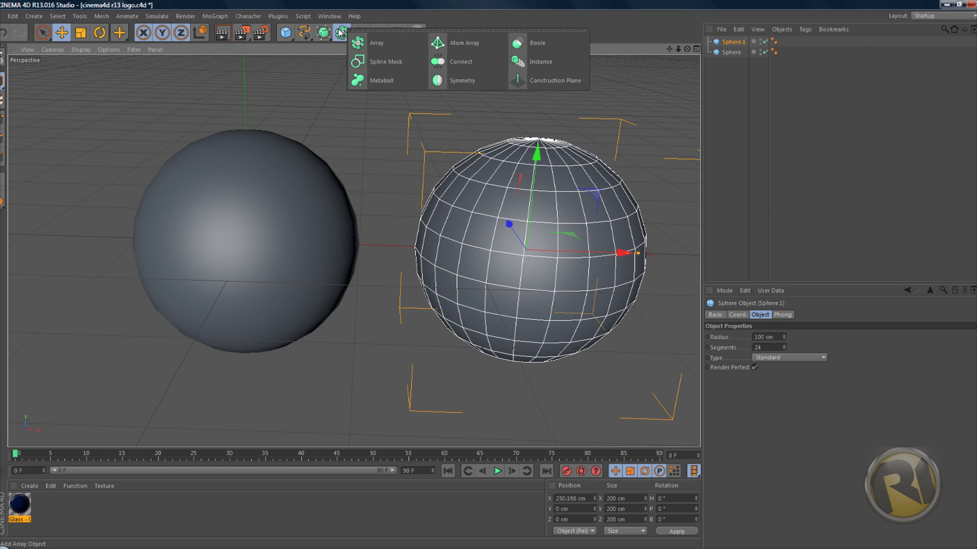
click(360, 80)
click(731, 61)
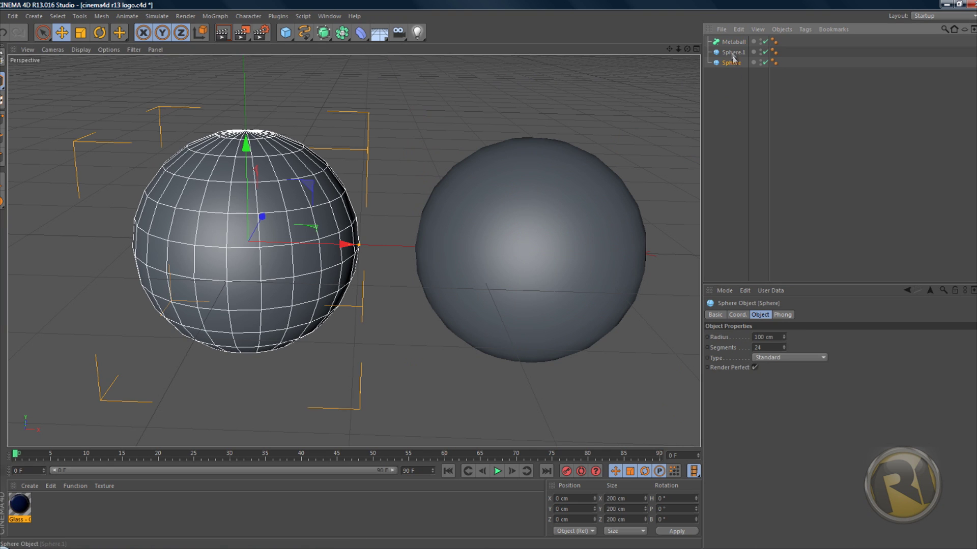
shift+click(733, 52)
drag(733, 52, 733, 45)
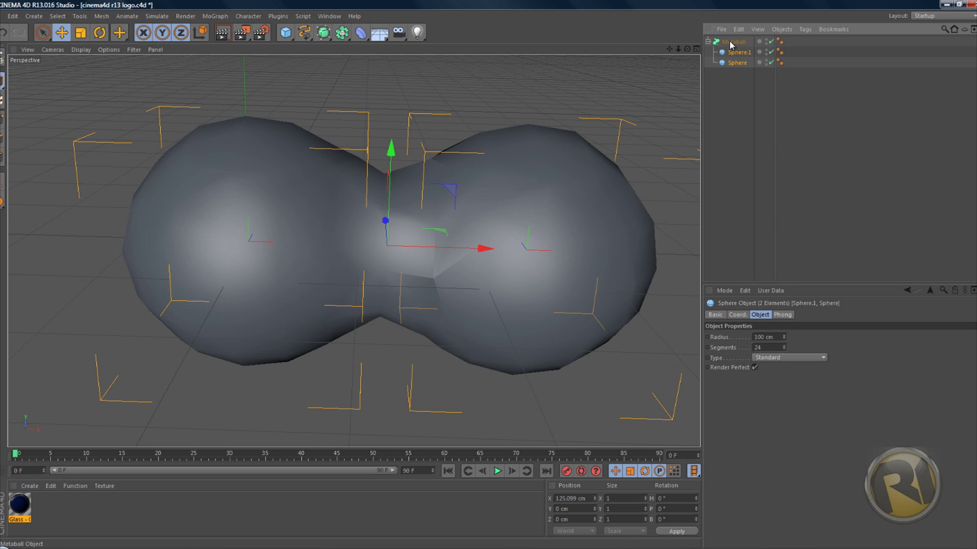
Set the Metaball's Editor Subdivision to 5 cm and view the smoothed blob closer
click(733, 43)
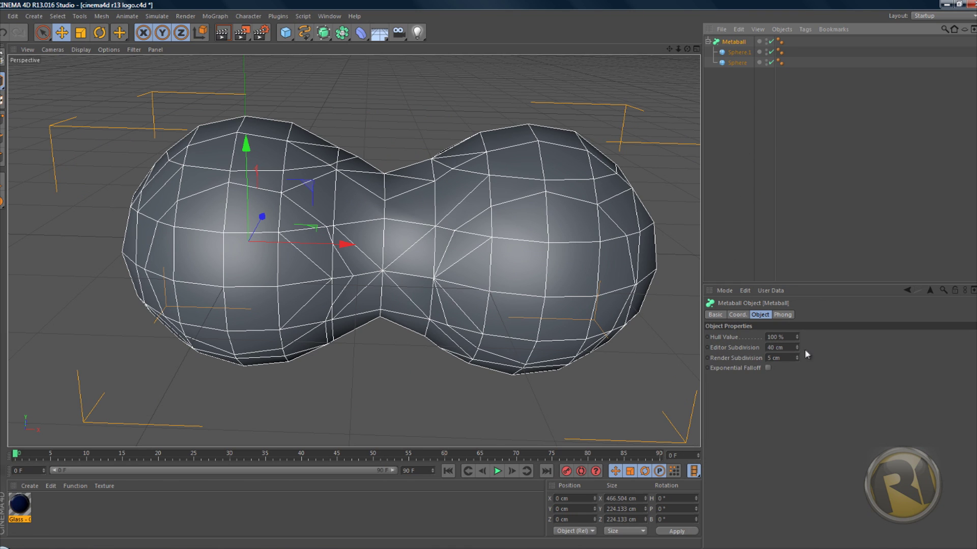
drag(797, 349, 797, 344)
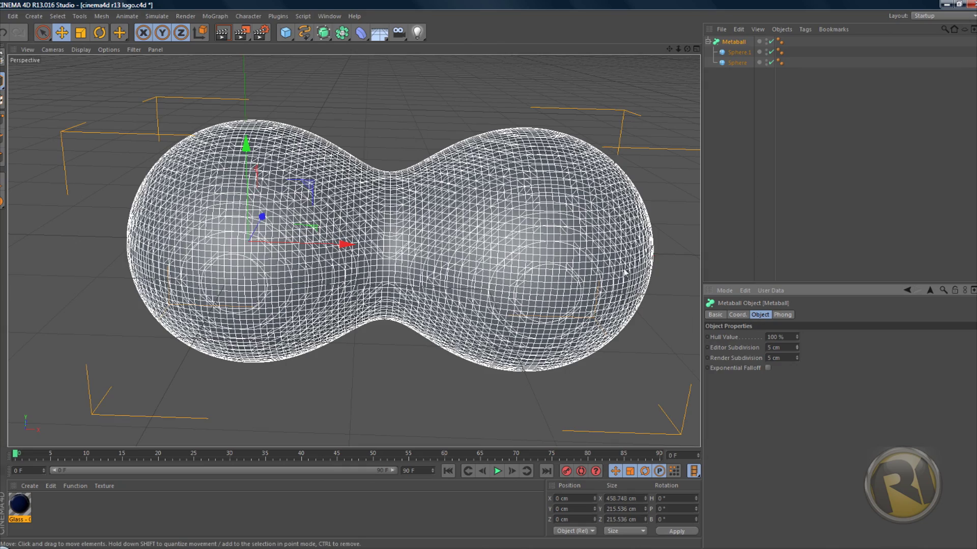
drag(687, 49, 483, 273)
Move Sphere.1 right to about X 277 cm to narrow the metaball neck
click(736, 62)
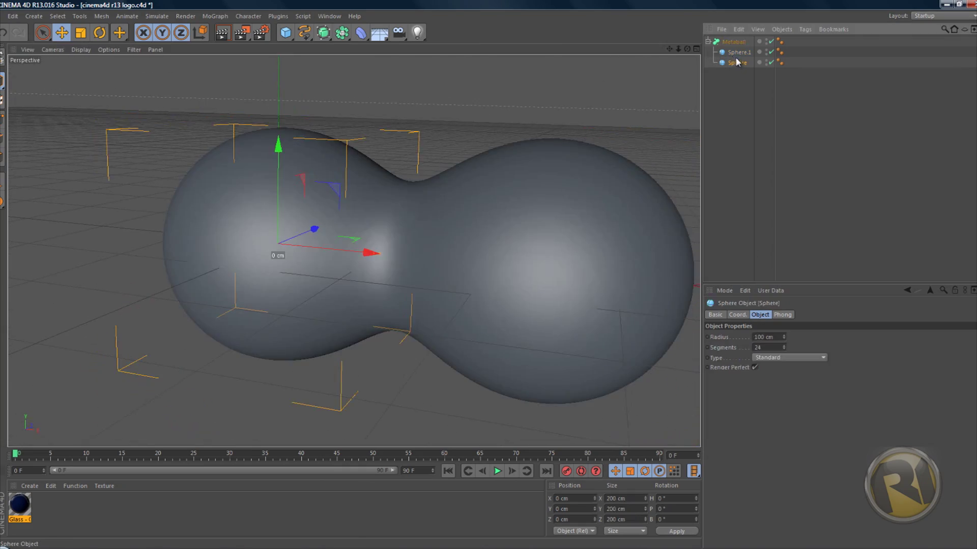
click(738, 53)
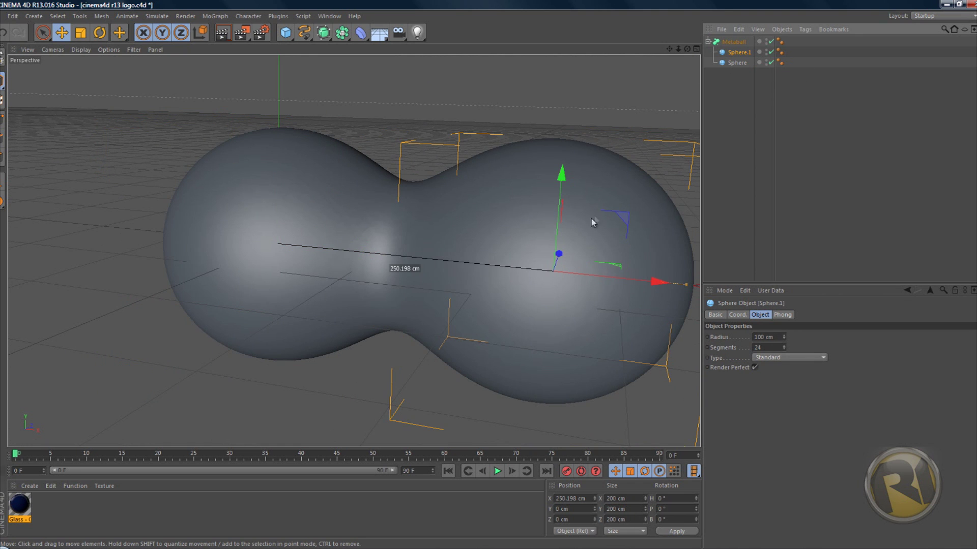
scroll(591, 218, down, 3)
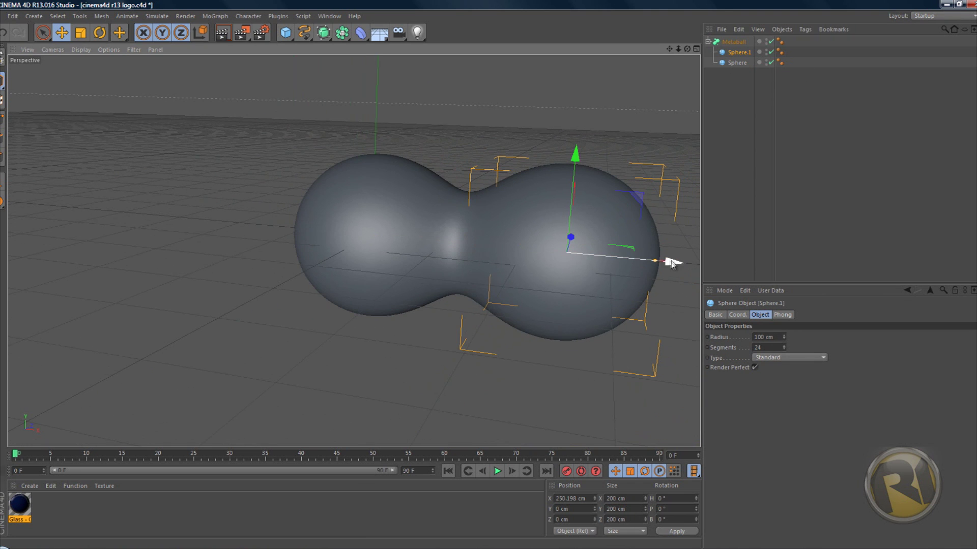
drag(671, 264, 695, 264)
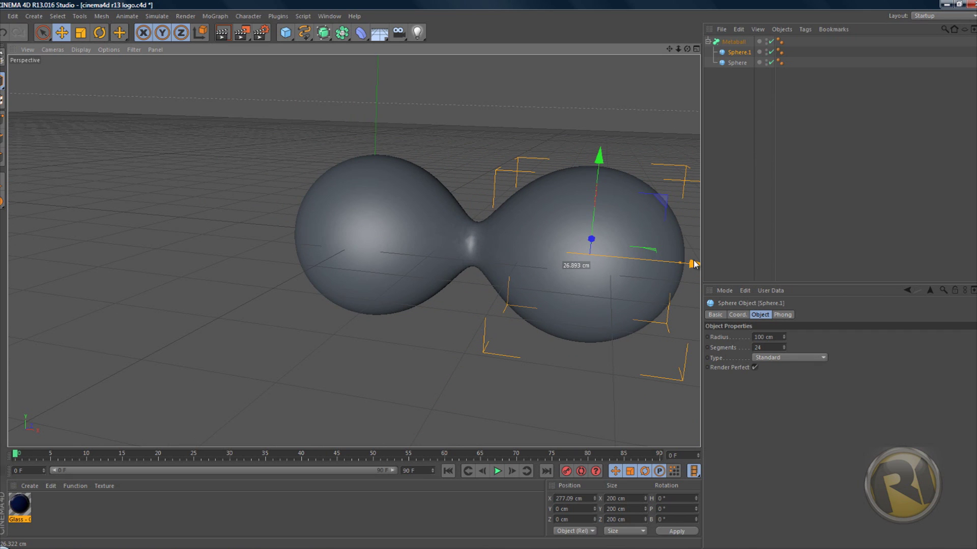
drag(695, 264, 694, 264)
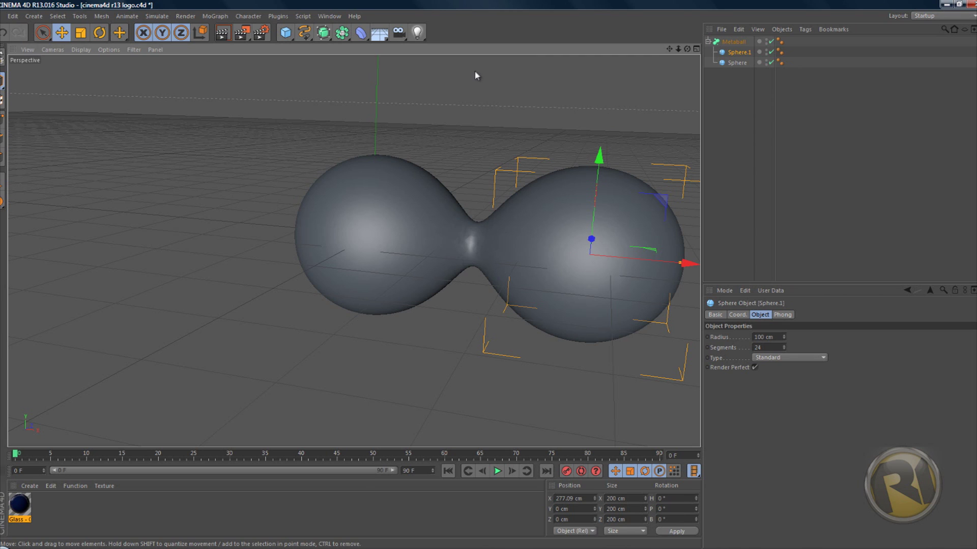
Add a third sphere at the origin with radius about 121 cm and 125 segments
drag(286, 32, 488, 63)
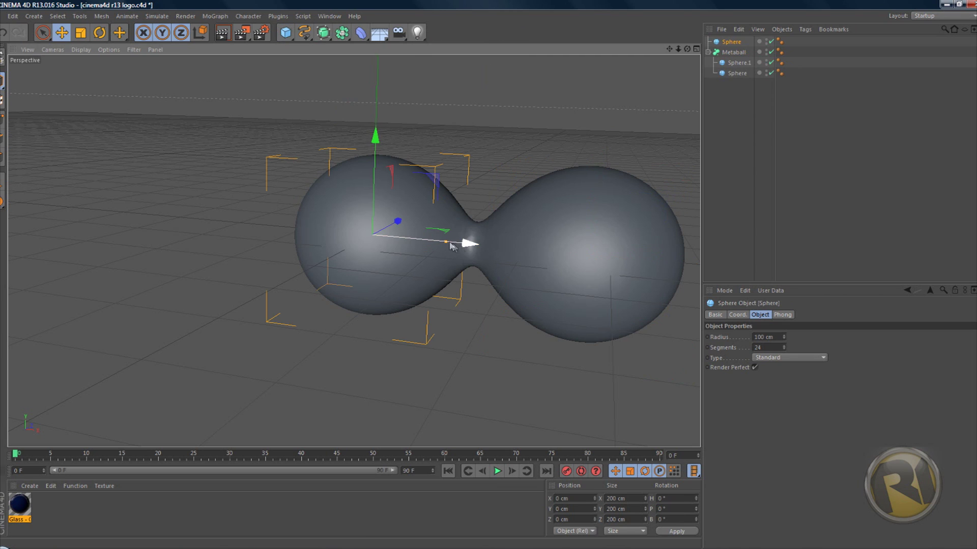
drag(446, 244, 466, 247)
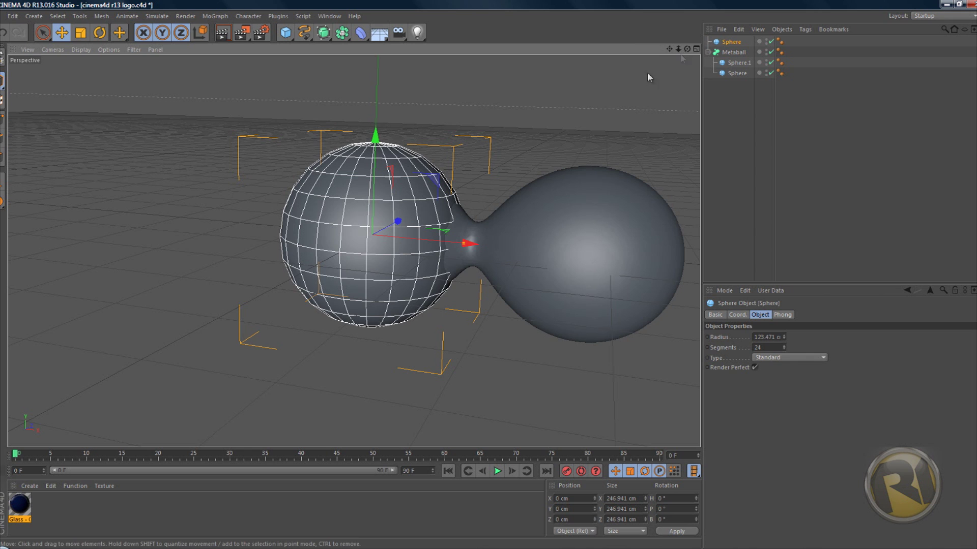
alt+right_drag(514, 157, 462, 205)
alt+drag(462, 205, 477, 250)
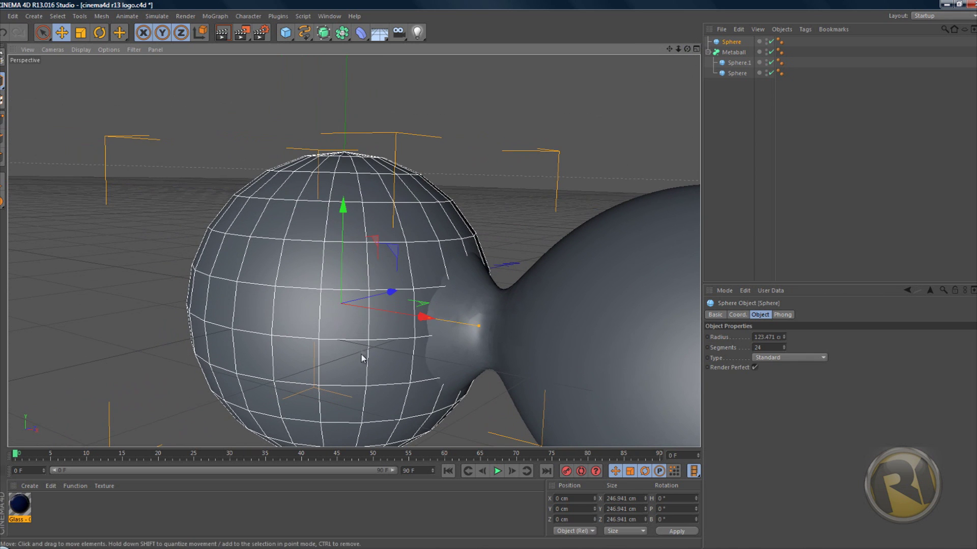
drag(361, 353, 474, 376)
key(ctrl+z)
alt+drag(528, 348, 458, 284)
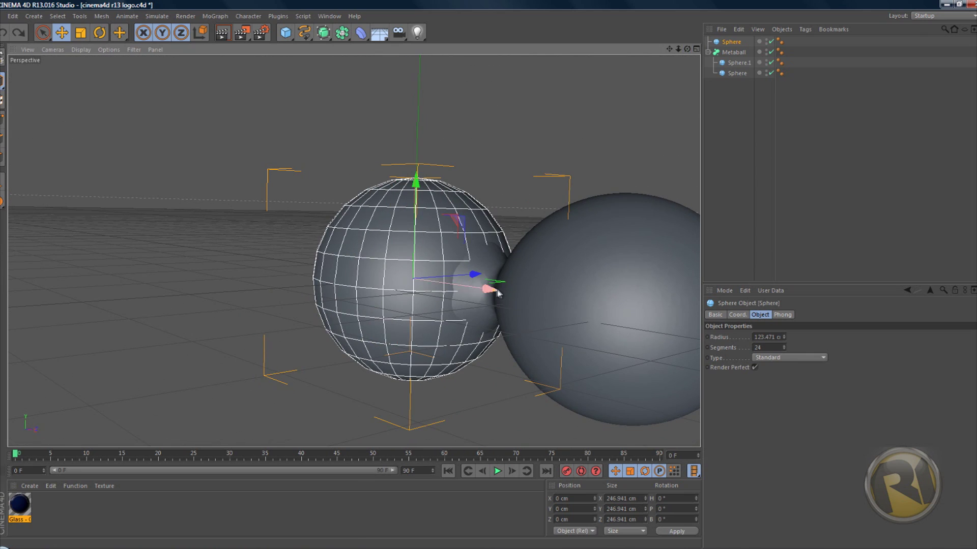
mouse_move(494, 290)
mouse_down()
mouse_move(506, 295)
mouse_move(491, 290)
mouse_up()
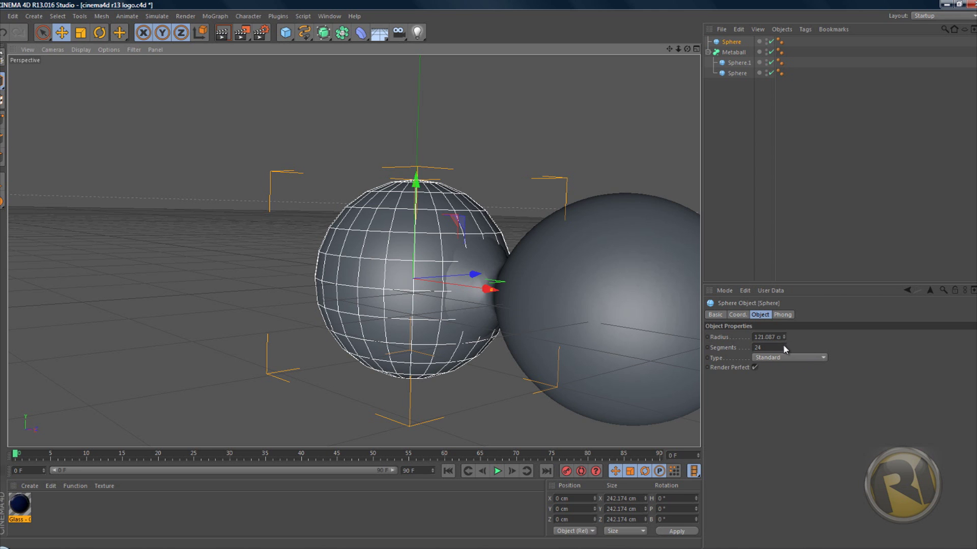
mouse_move(783, 346)
mouse_down()
mouse_move(786, 329)
mouse_move(783, 345)
mouse_up()
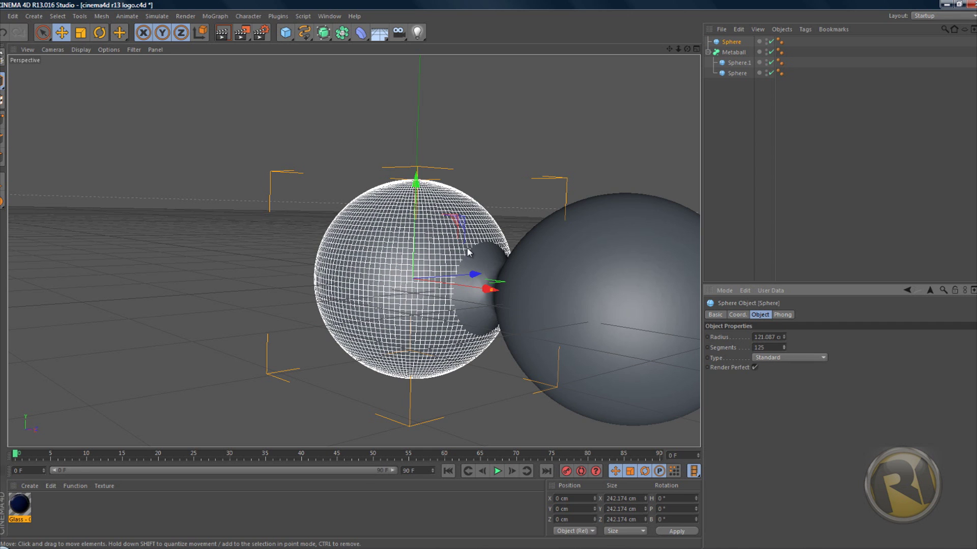
Test-render the view of the sphere around the metaball's left lobe, then return to the editor view
drag(687, 48, 492, 280)
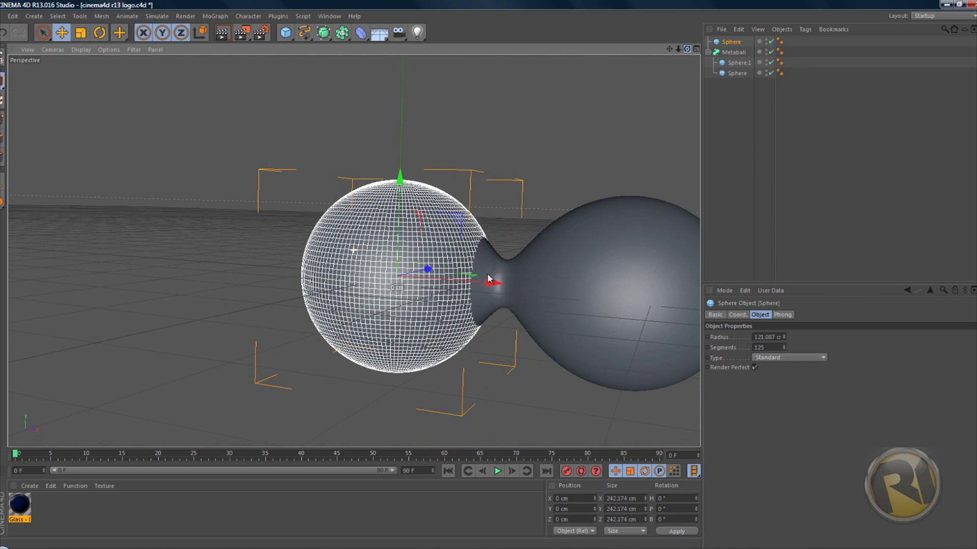
click(232, 32)
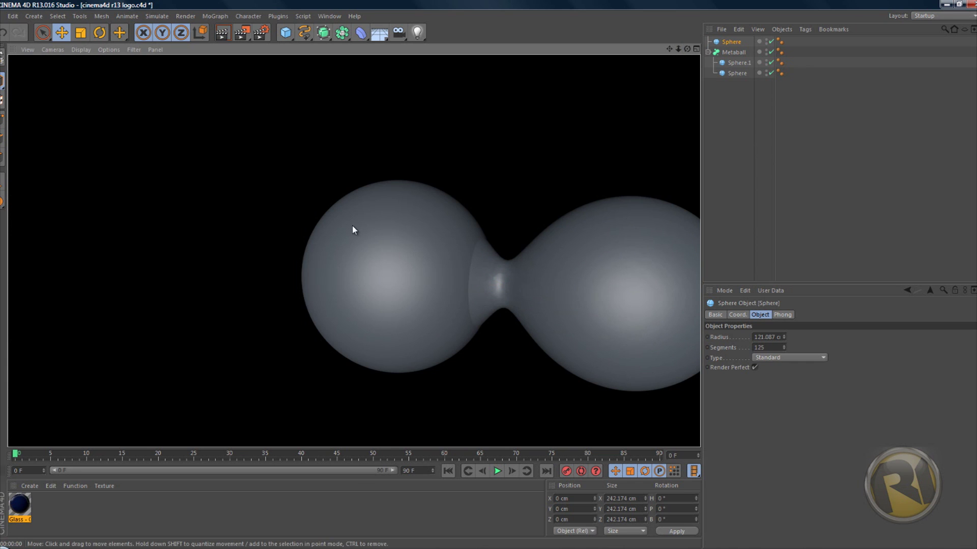
click(402, 202)
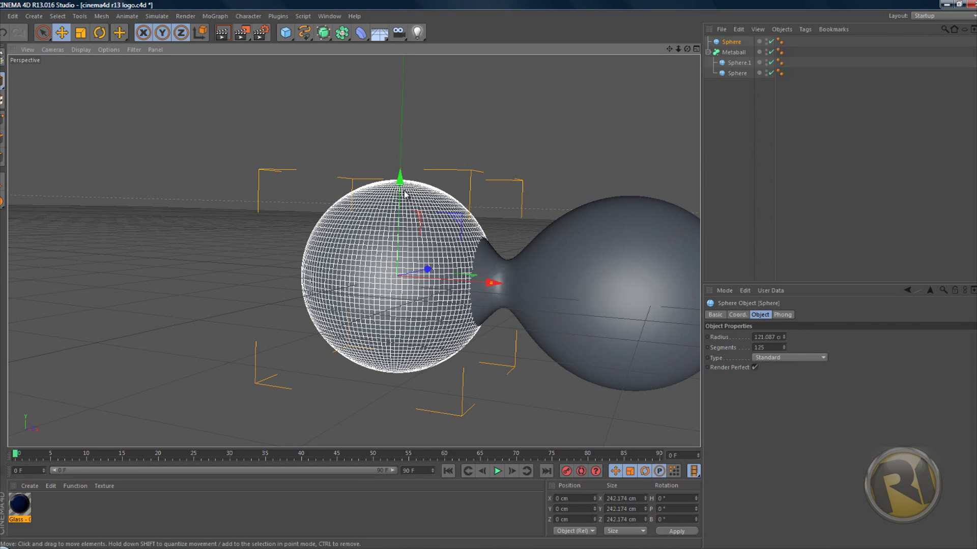
Add a Boole object and place the standalone Sphere and the Metaball inside it
click(340, 33)
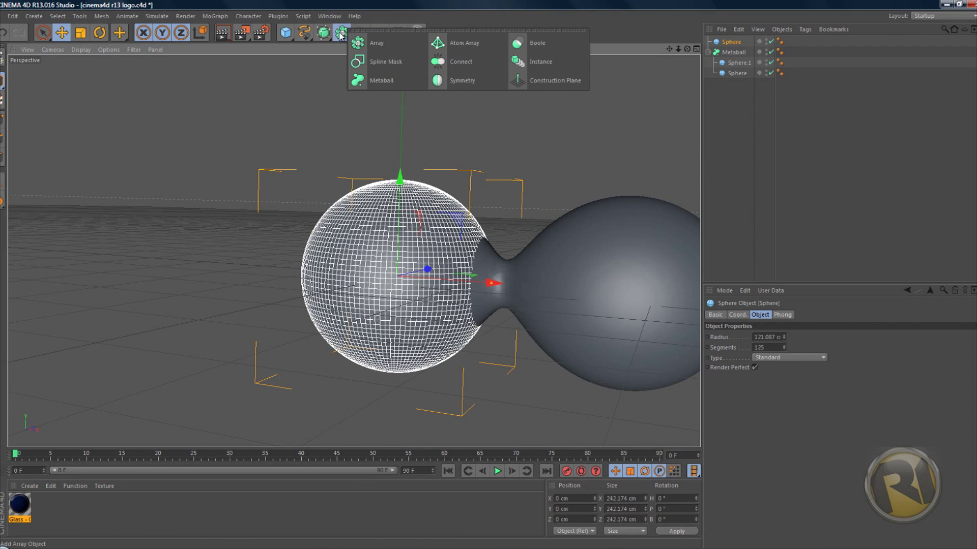
click(537, 44)
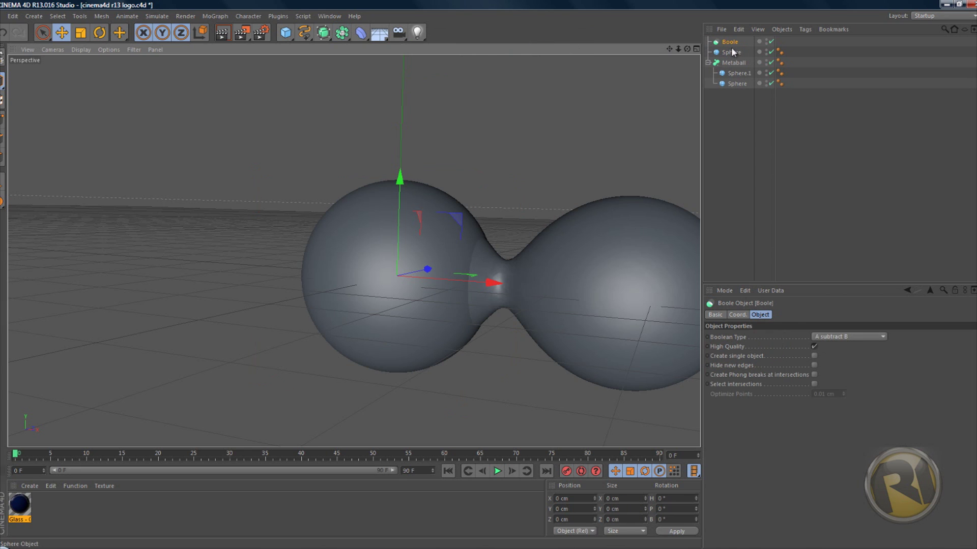
click(707, 62)
click(718, 62)
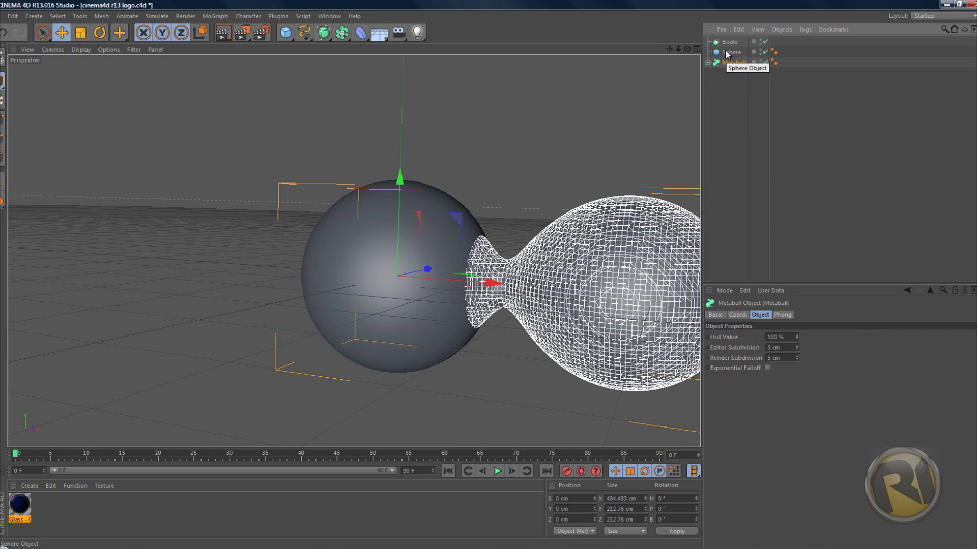
ctrl+click(731, 52)
drag(732, 54, 734, 46)
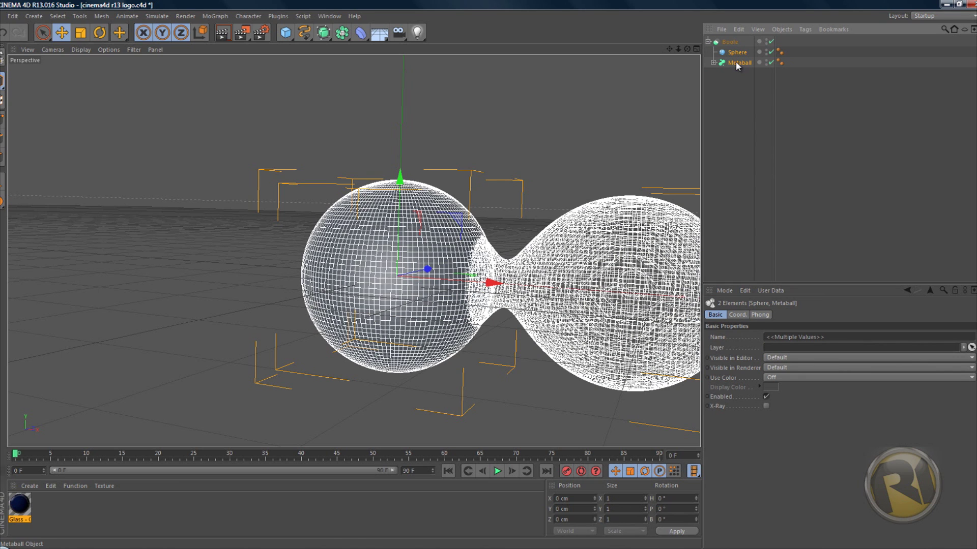
click(222, 35)
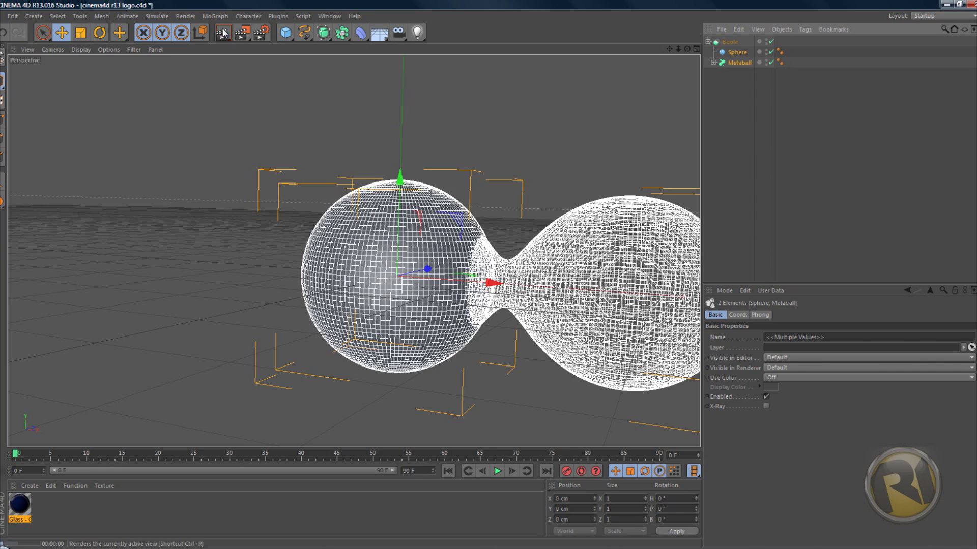
click(356, 82)
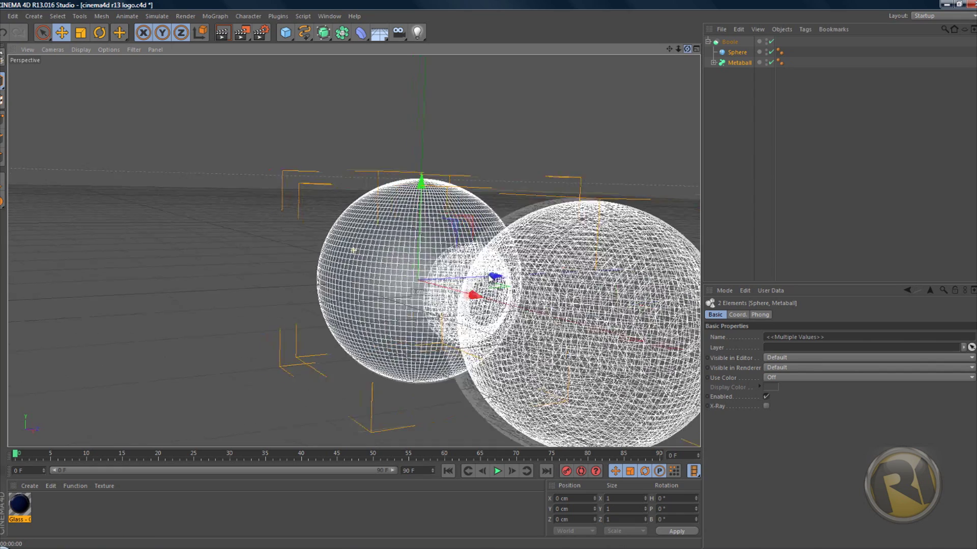
click(227, 37)
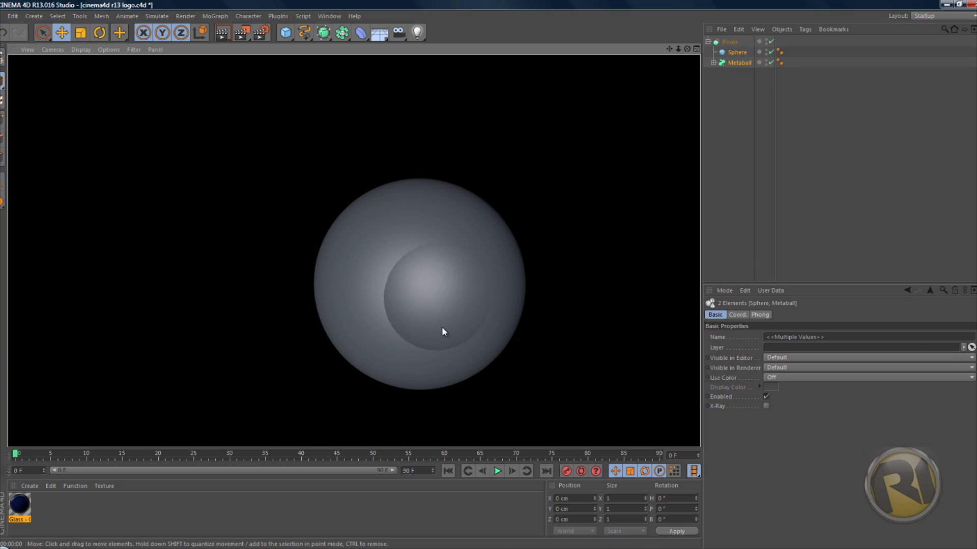
click(658, 79)
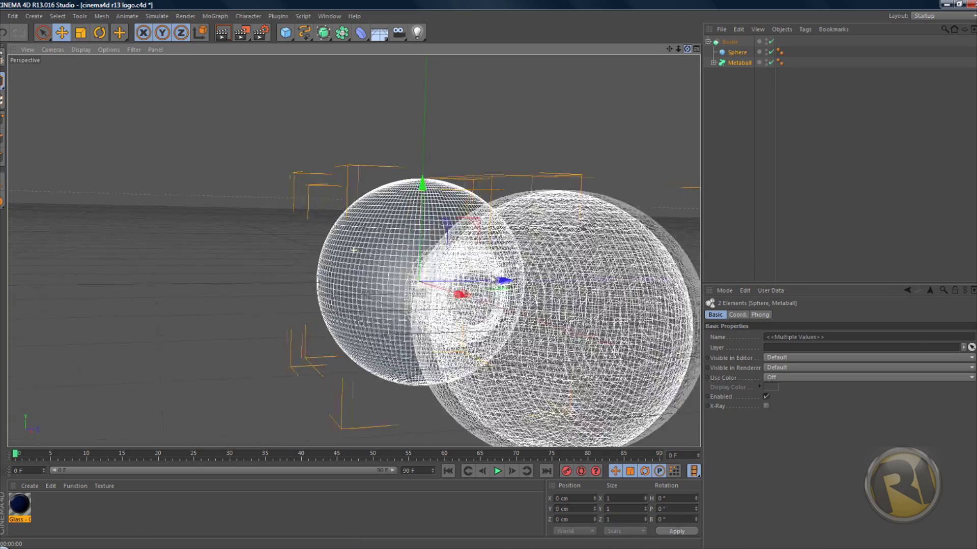
alt+drag(497, 279, 487, 276)
Scale the Metaball to 1.04 on Y and 1.9 on Z, then test-render the C-shaped shell
click(733, 63)
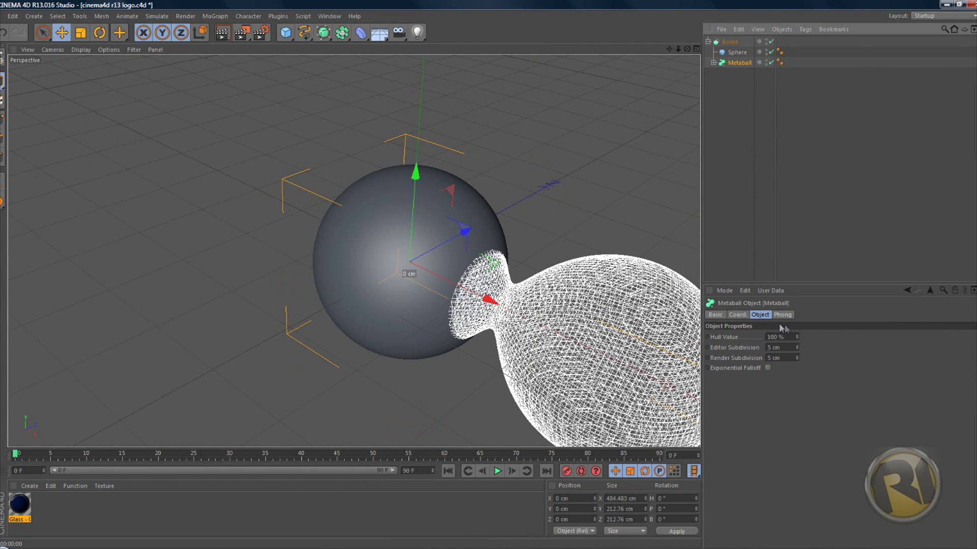
click(738, 316)
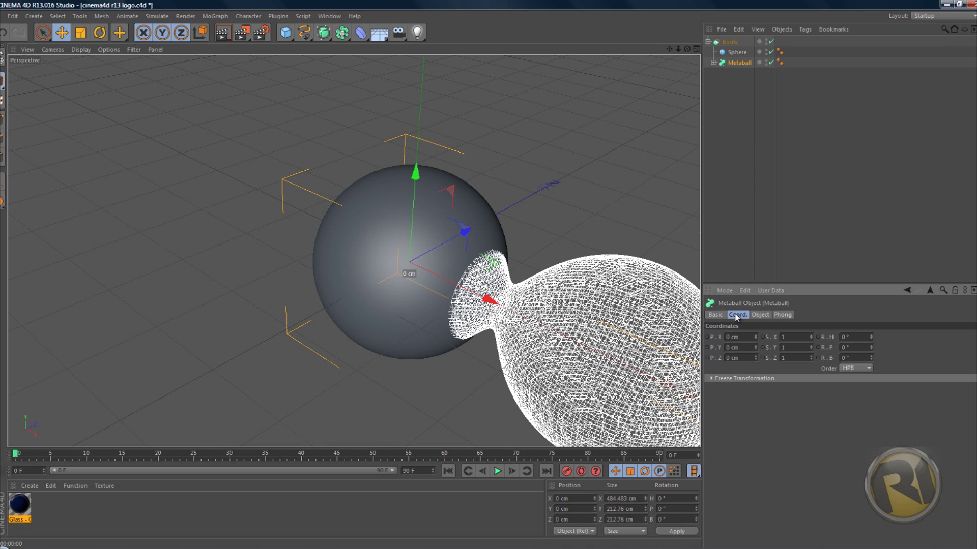
click(812, 345)
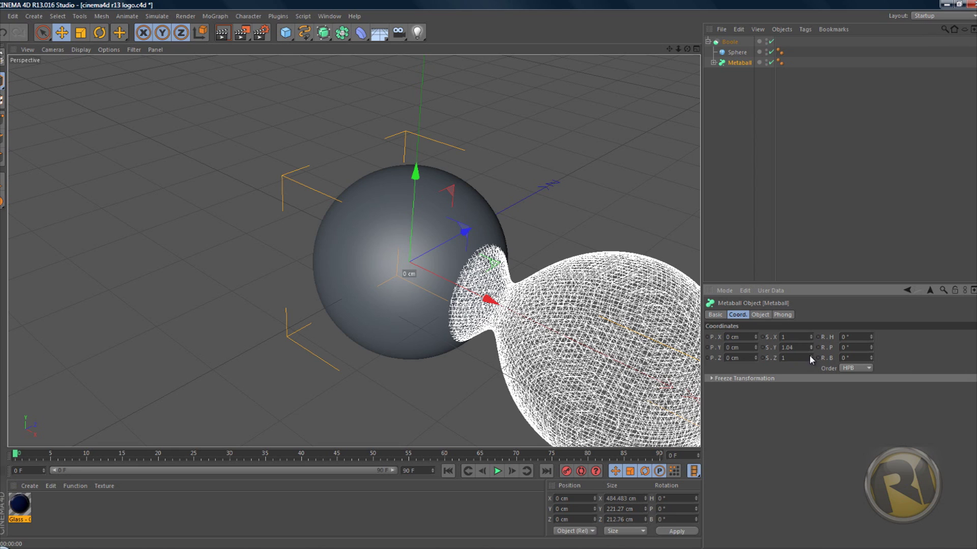
click(810, 356)
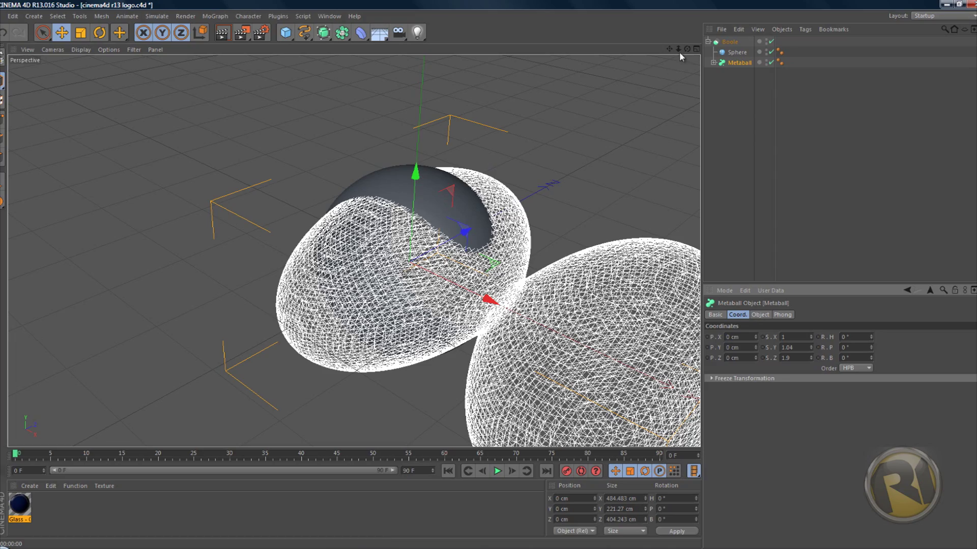
drag(686, 49, 593, 49)
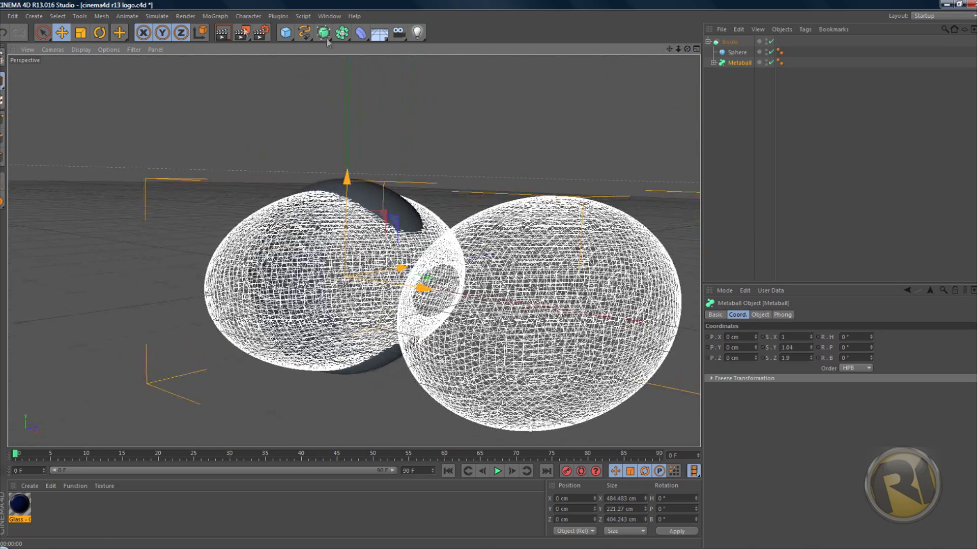
click(223, 32)
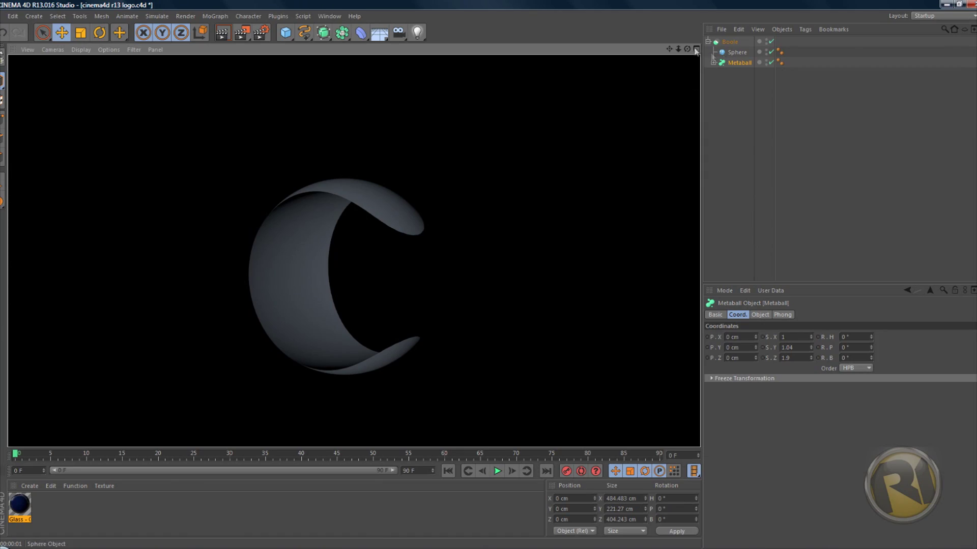
Set the Metaball's Z scale to 1.4 and render to preview the narrower shell
drag(687, 49, 657, 57)
drag(794, 358, 761, 358)
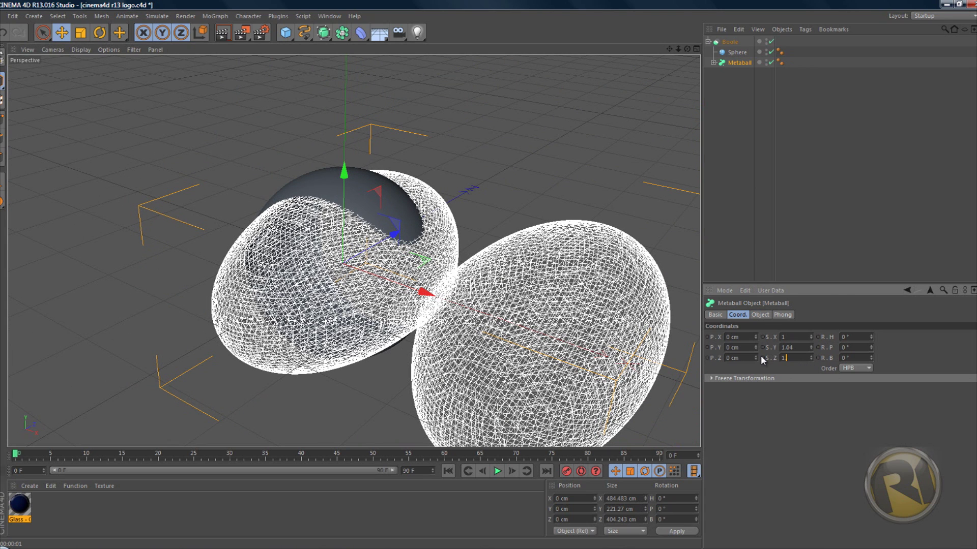
text(1.4)
key(Return)
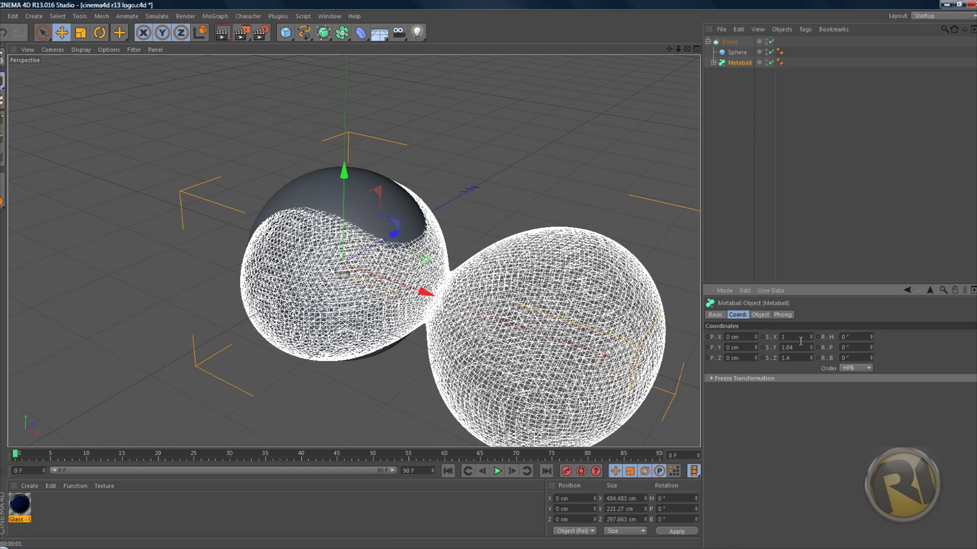
click(224, 34)
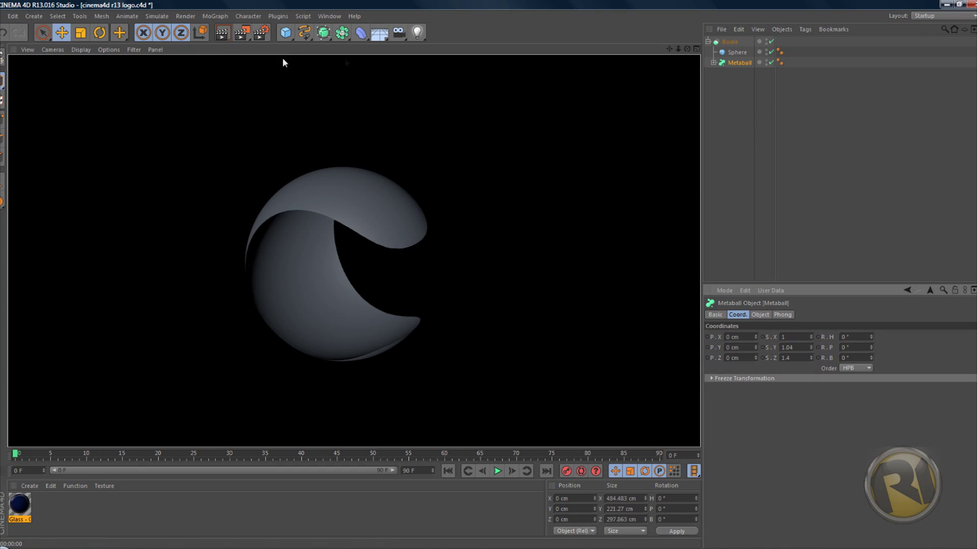
click(489, 275)
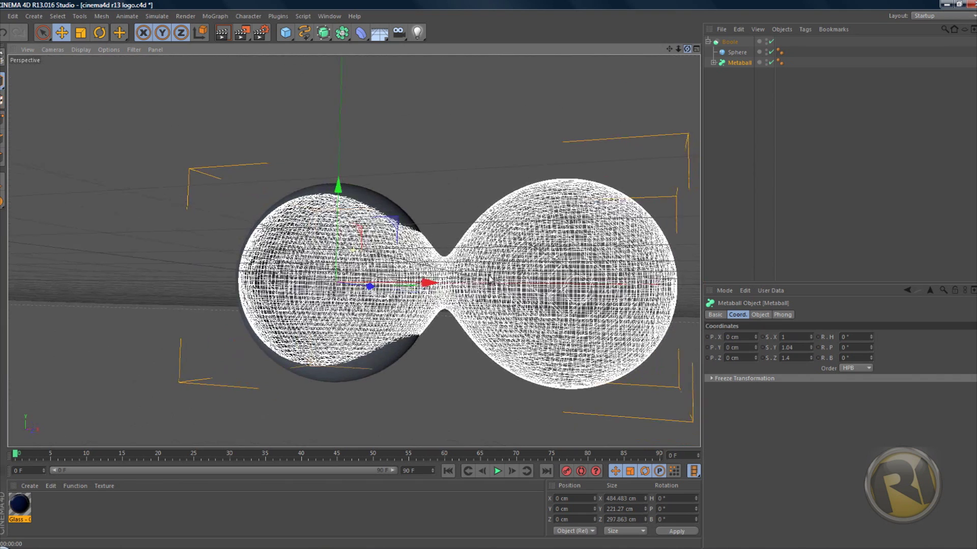
Lower the Metaball's Z scale further to 1.35 and render again to check the opening
click(224, 35)
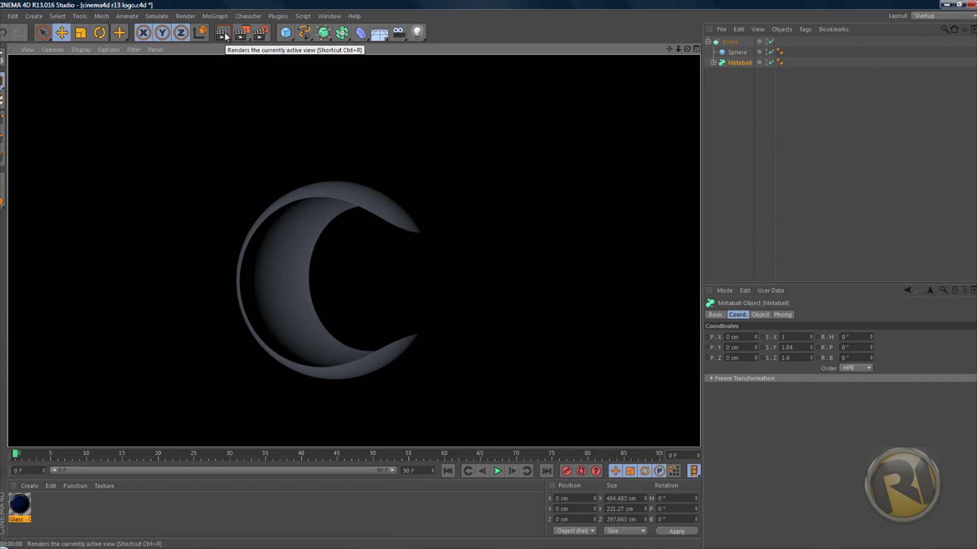
click(487, 278)
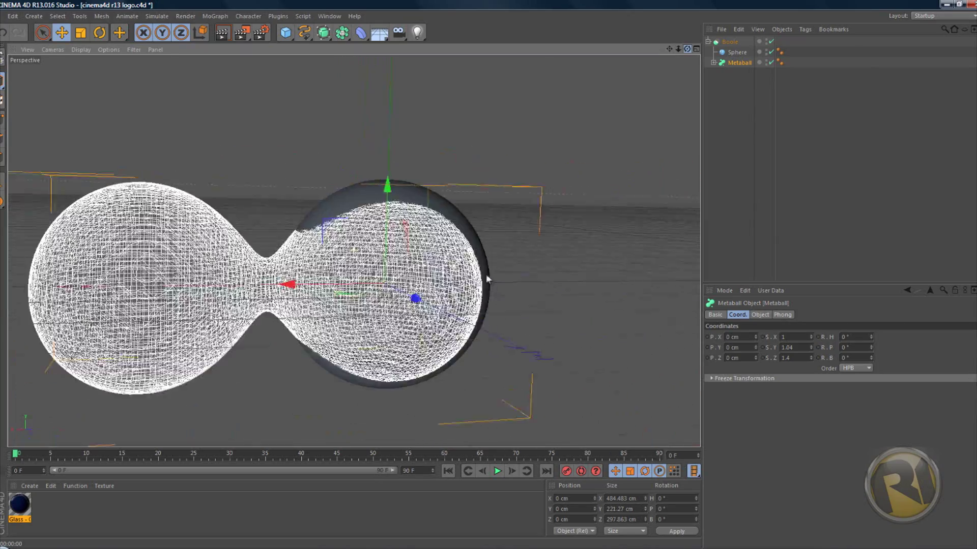
alt+drag(487, 278, 490, 280)
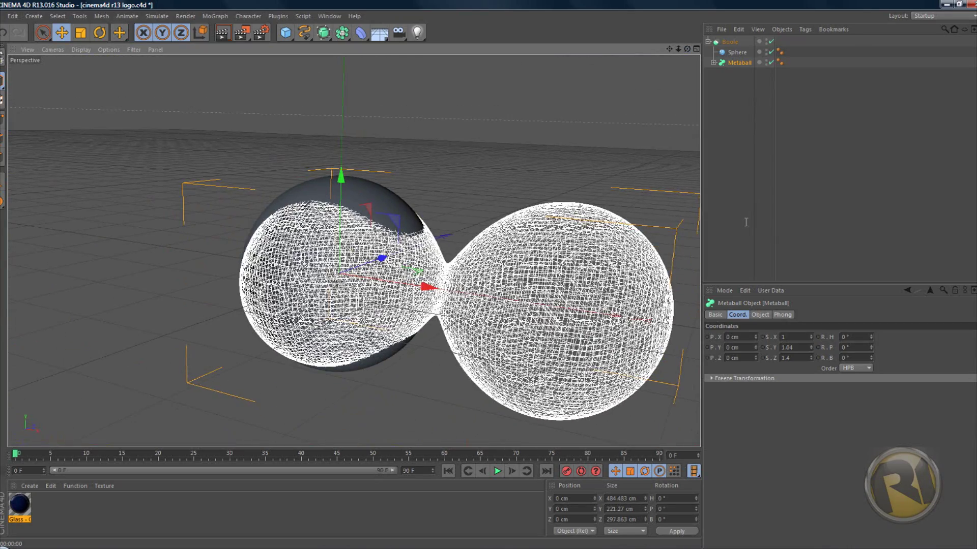
click(792, 357)
key(Return)
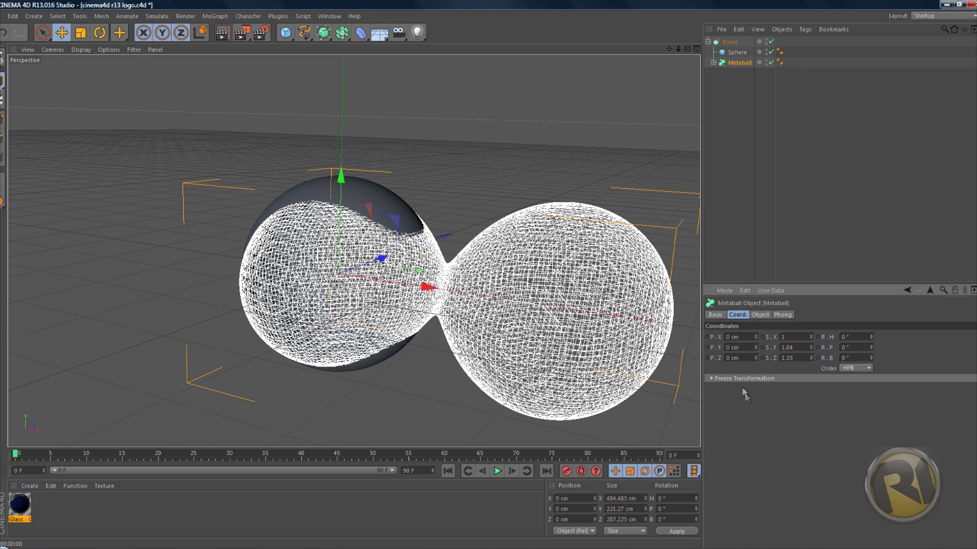
click(223, 34)
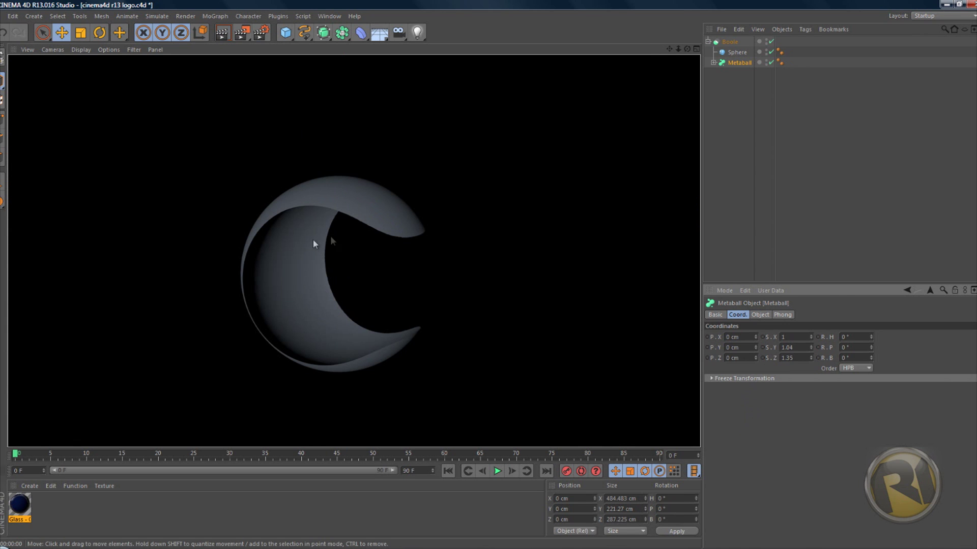
drag(687, 49, 694, 51)
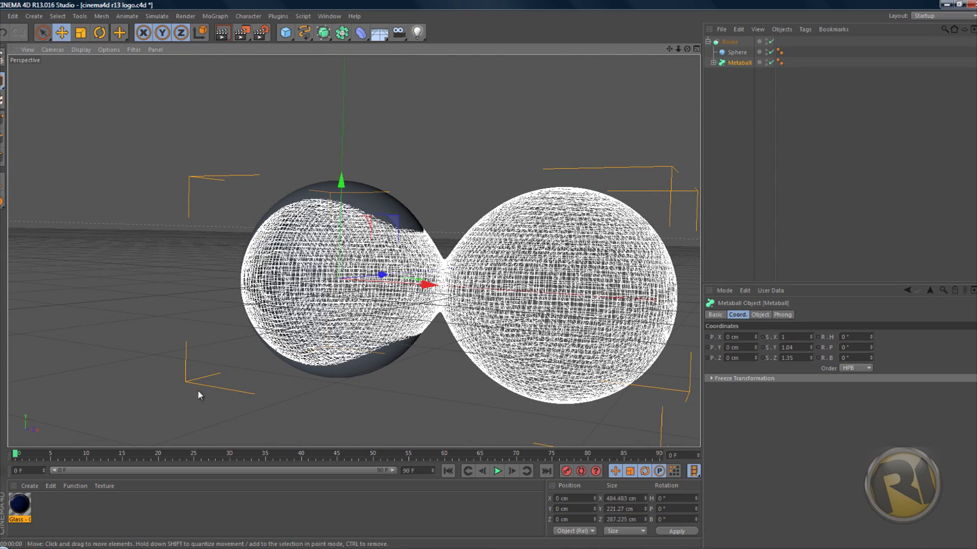
Add a new sphere and slide it along X to about 21.956 cm
click(284, 39)
click(488, 57)
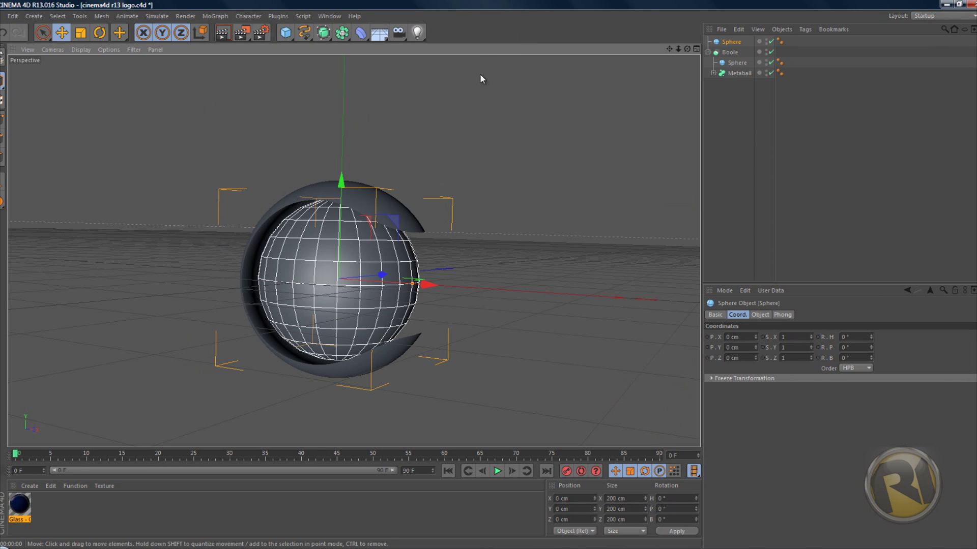
drag(428, 283, 446, 285)
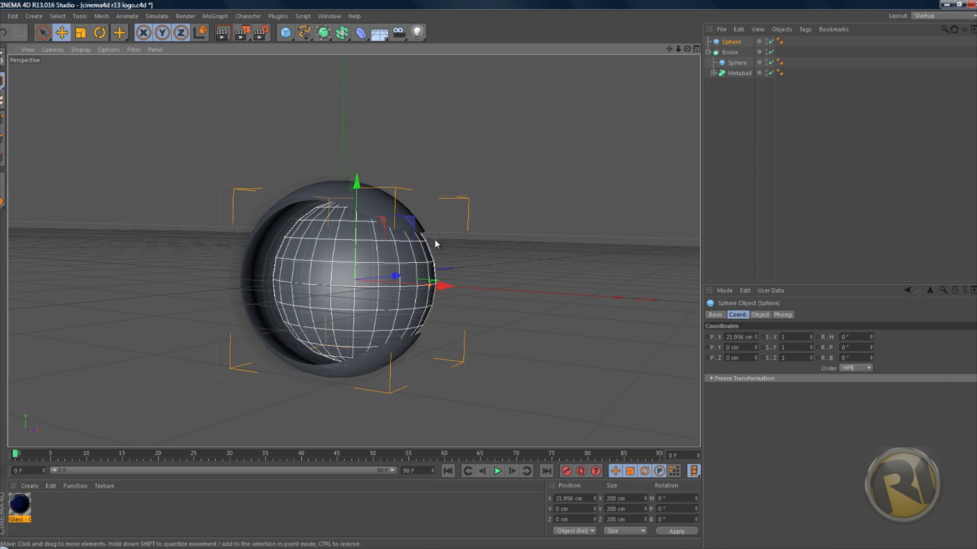
Face the sphere and move it along Z to 5.511 cm inside the shell
scroll(435, 239, up, 3)
scroll(410, 225, up, 4)
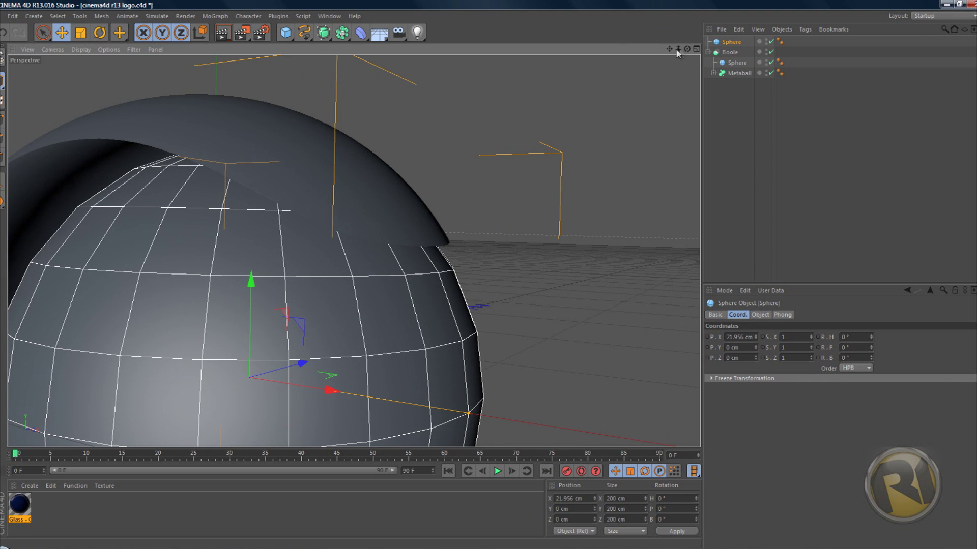
alt+drag(491, 279, 489, 276)
scroll(488, 277, down, 5)
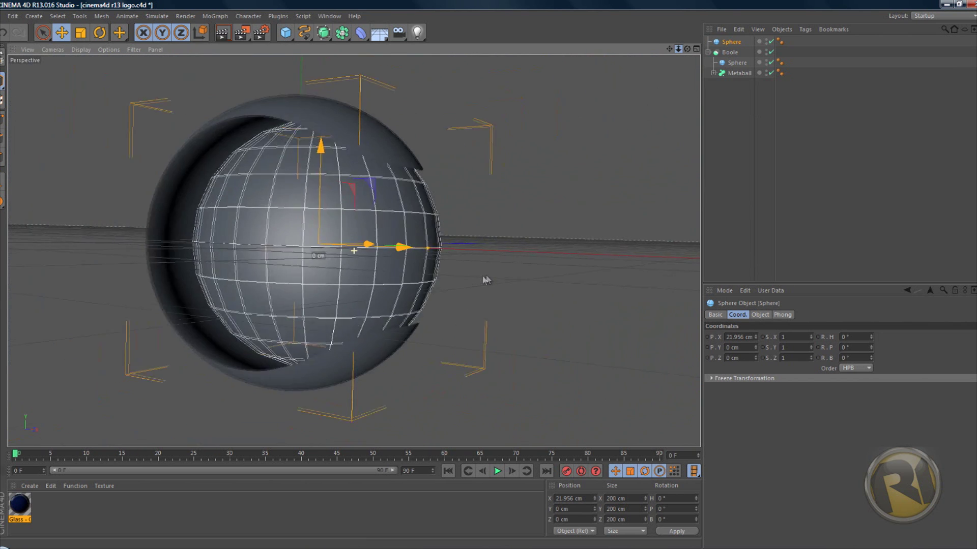
scroll(488, 278, down, 2)
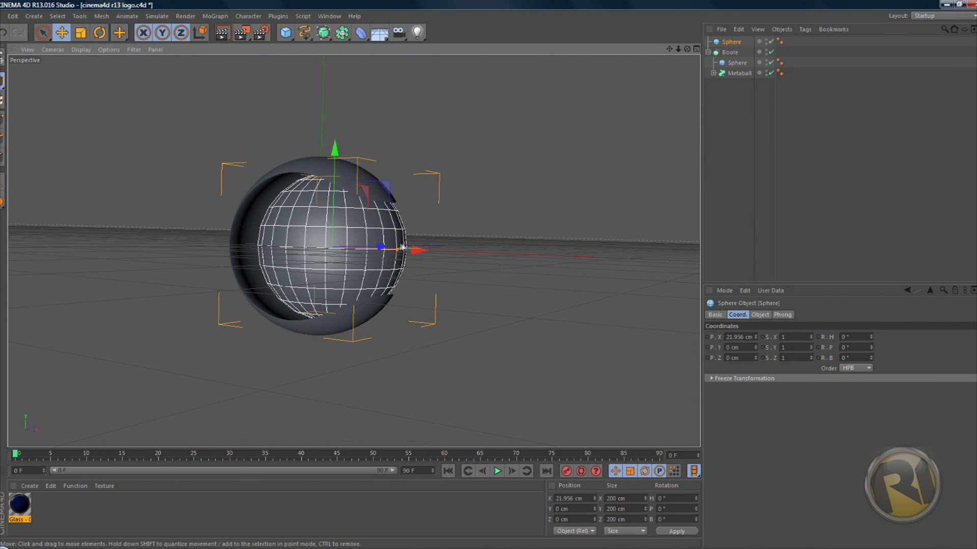
mouse_move(380, 247)
mouse_down()
mouse_move(402, 247)
mouse_move(356, 247)
mouse_move(390, 244)
mouse_move(381, 244)
mouse_up()
alt+drag(509, 276, 490, 276)
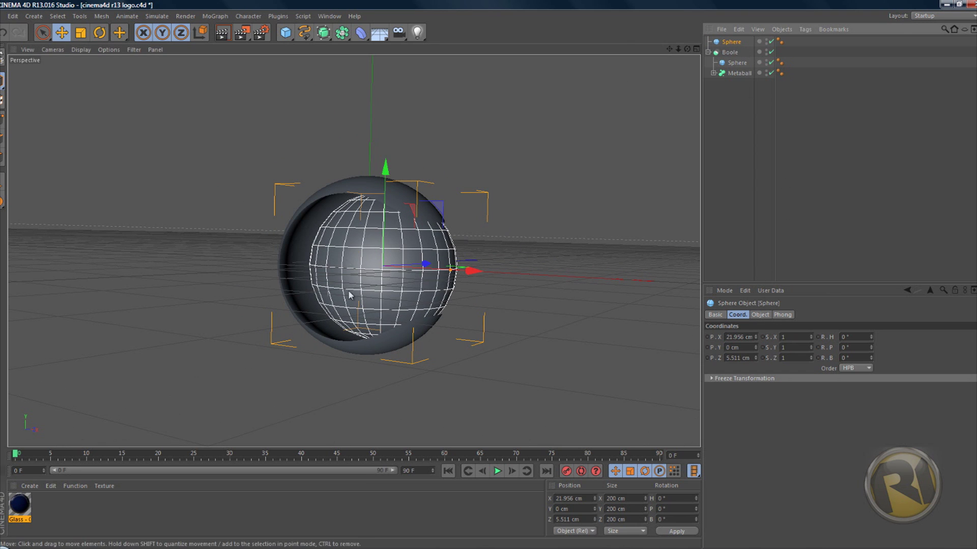
Raise the inner sphere's Segments from 24 to 120 and check it in a quick render
click(767, 315)
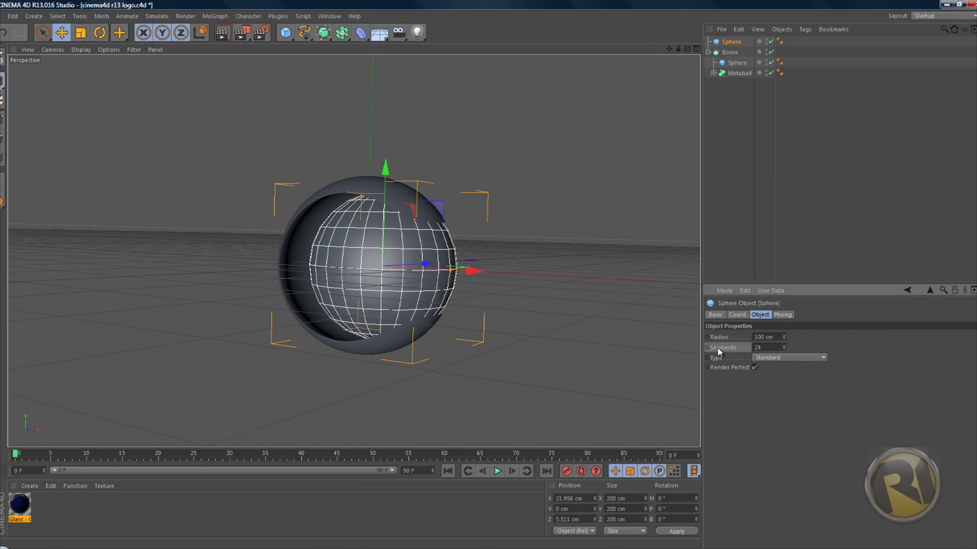
drag(782, 347, 783, 344)
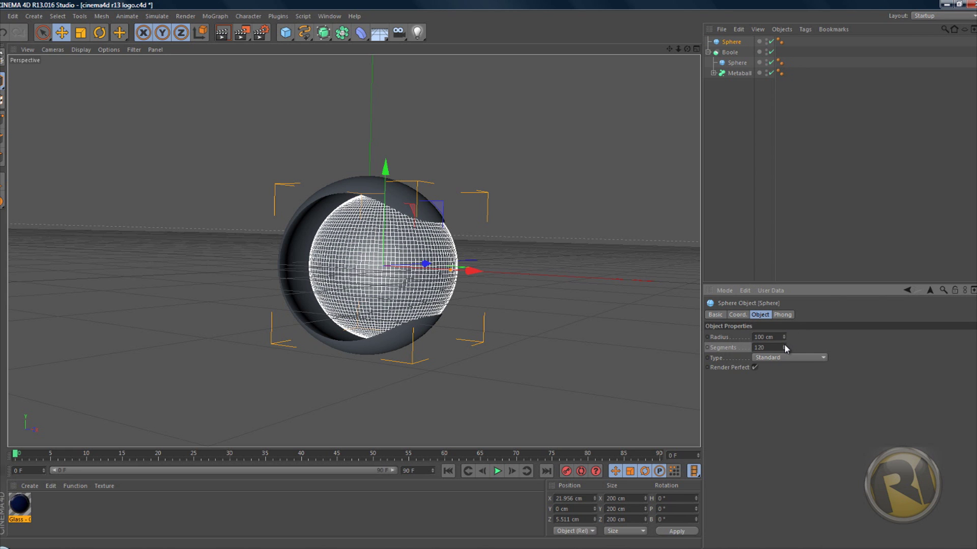
click(222, 32)
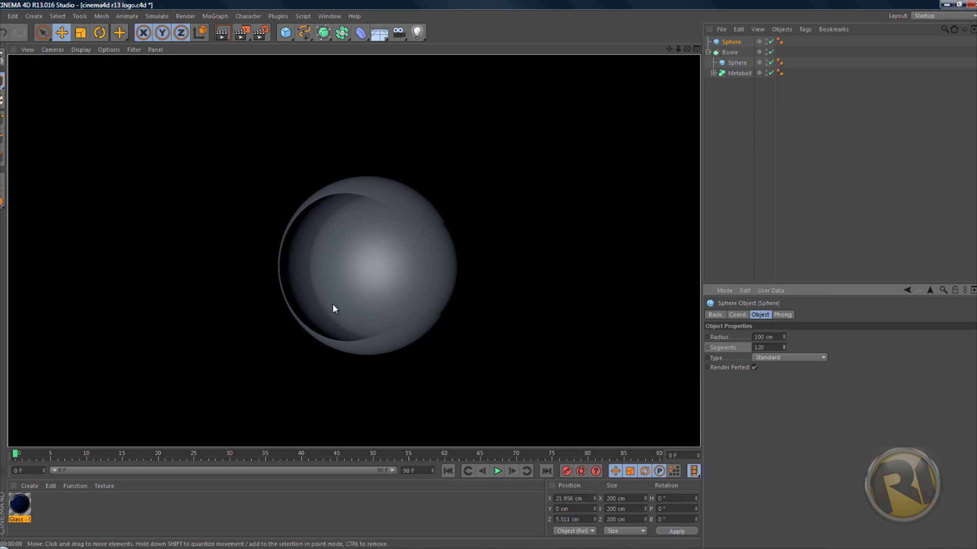
click(360, 264)
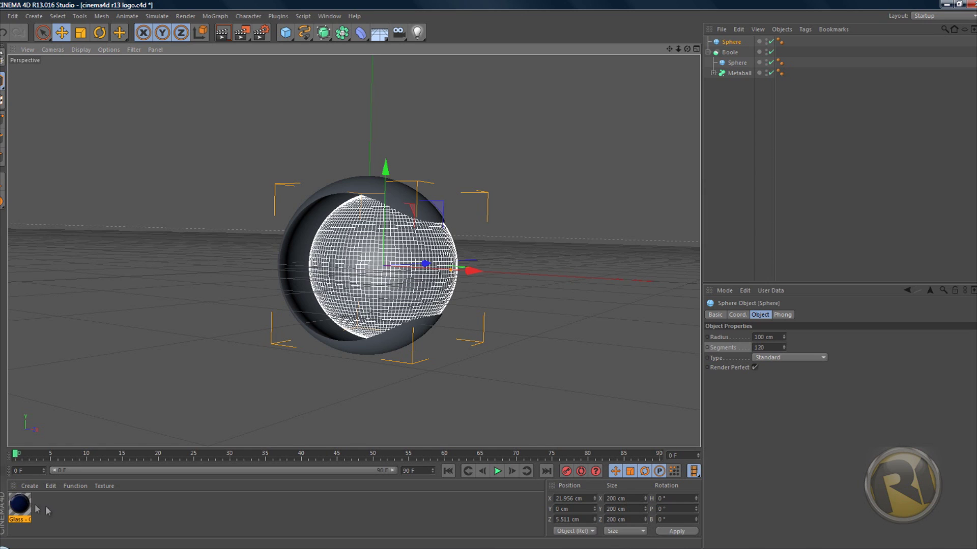
Apply the Glass - Cobalt material to the inner sphere and create a new default material
click(18, 510)
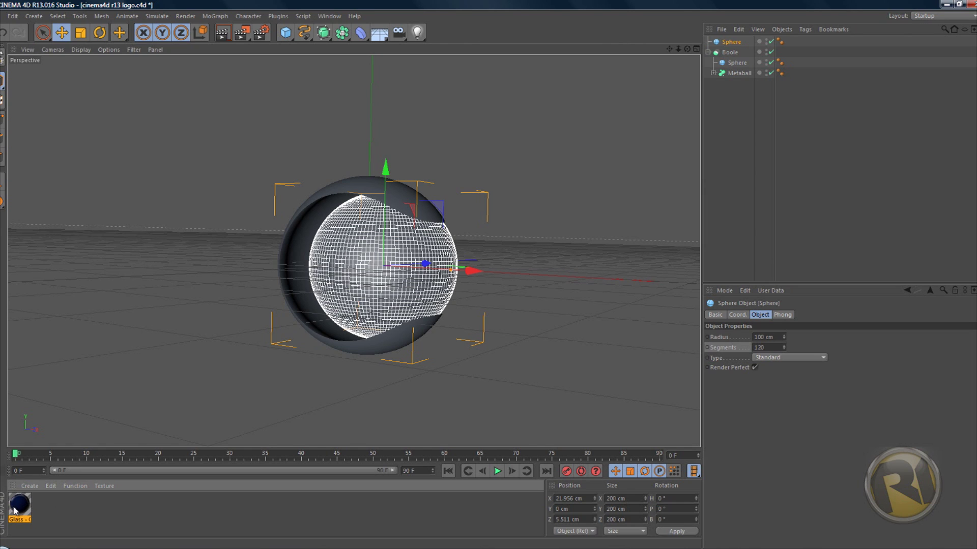
drag(13, 510, 372, 255)
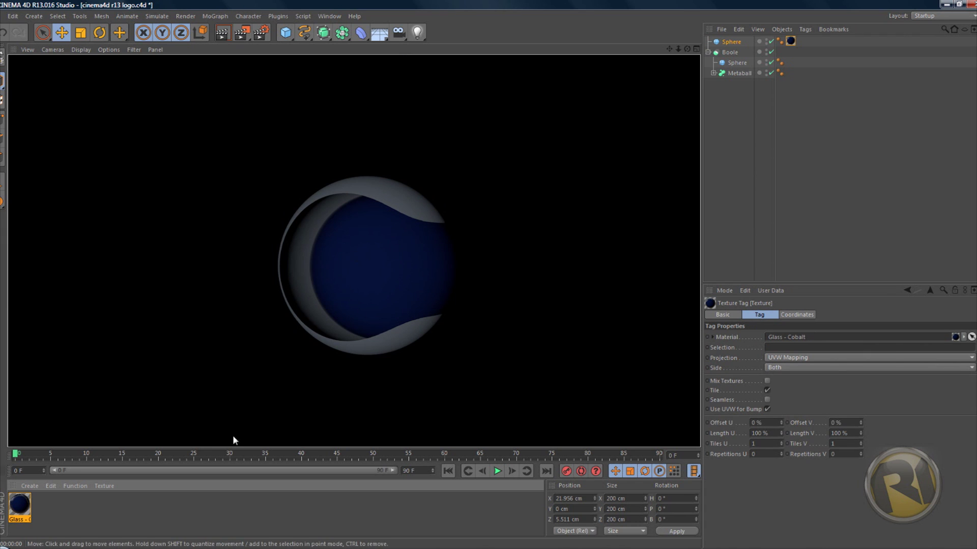
double_click(112, 511)
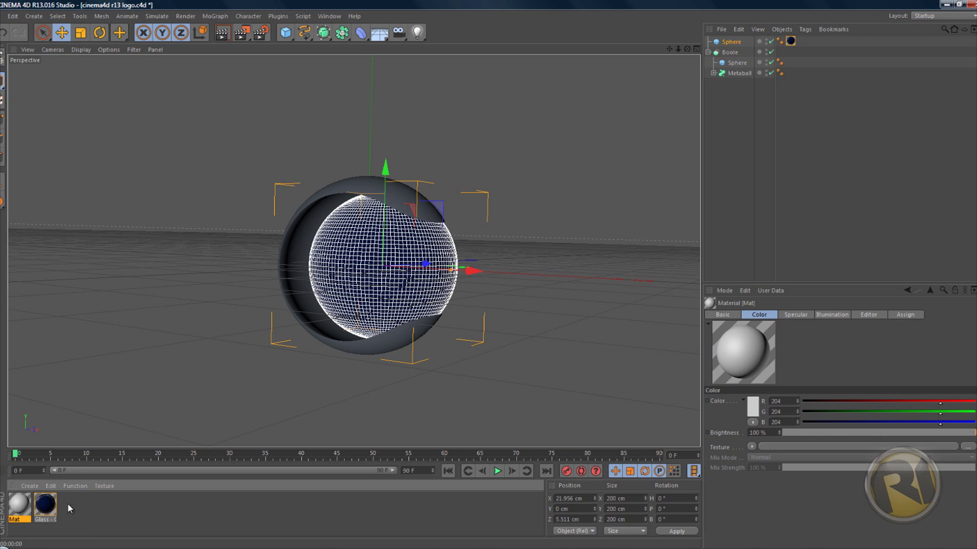
Set the new material's colour to pure white (255/255/255)
double_click(19, 506)
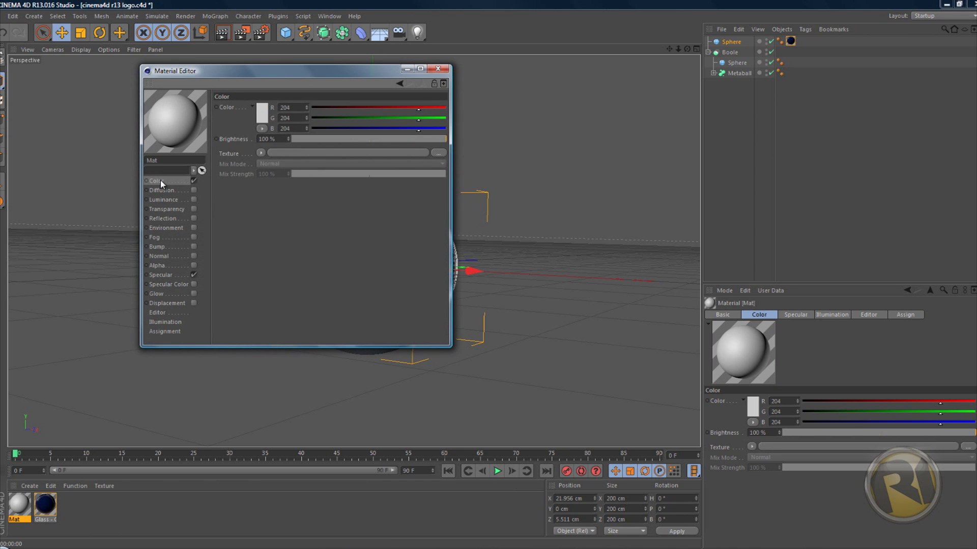
click(262, 112)
click(209, 79)
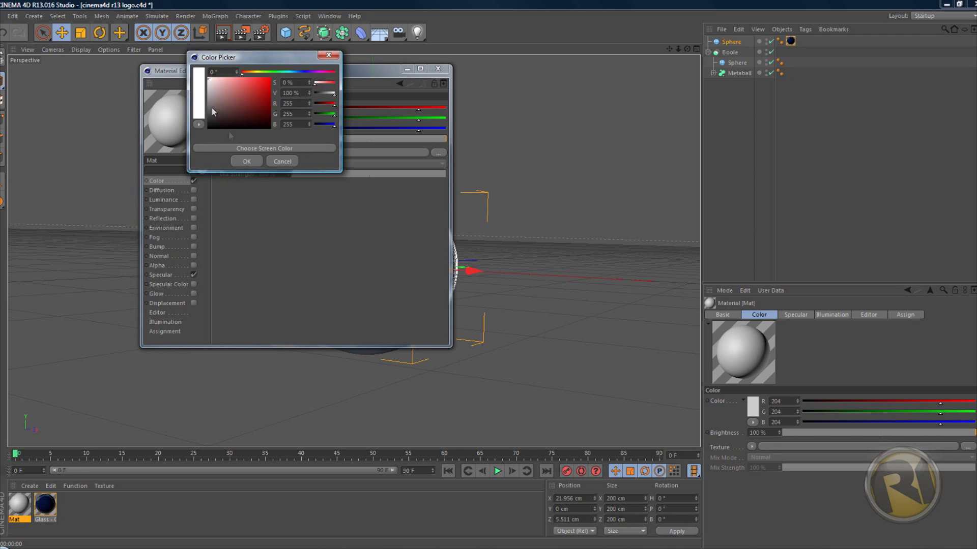
click(247, 161)
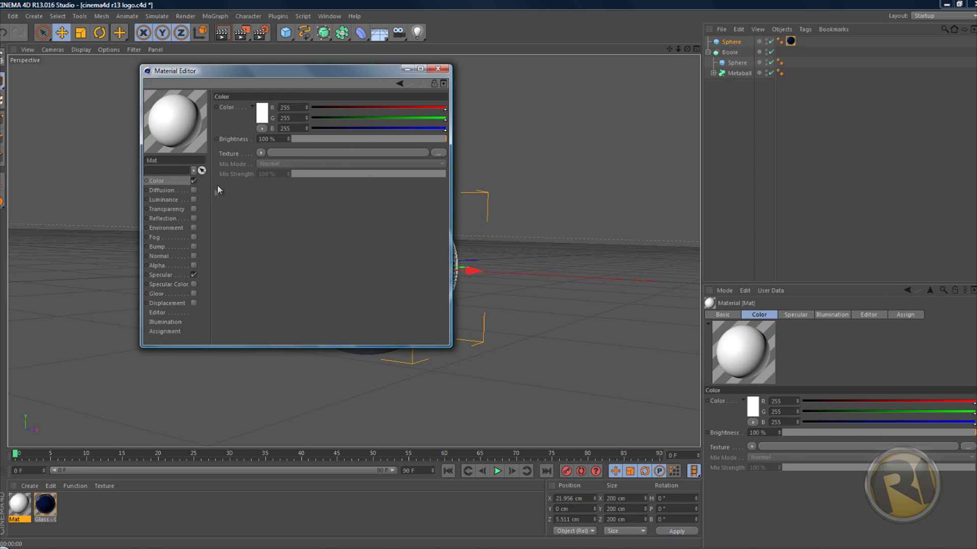
click(172, 200)
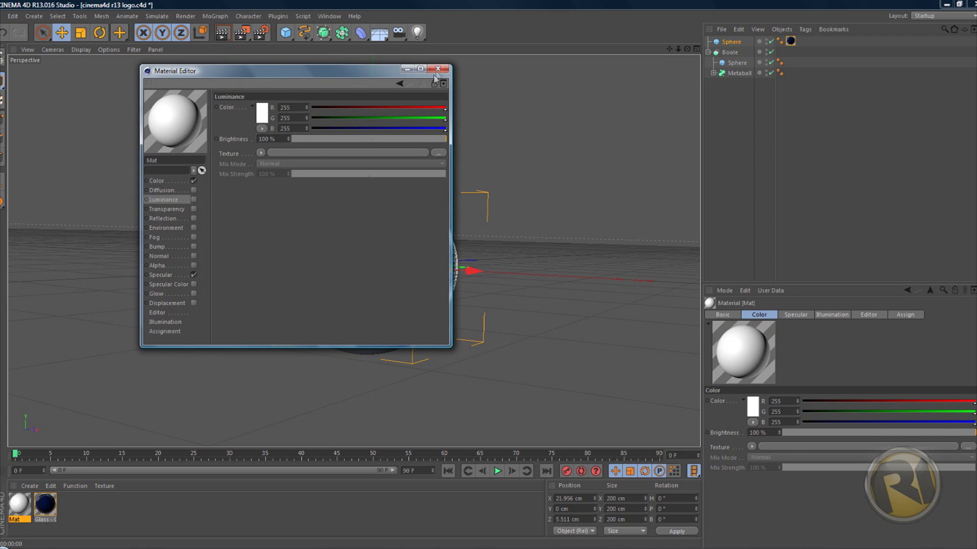
click(437, 69)
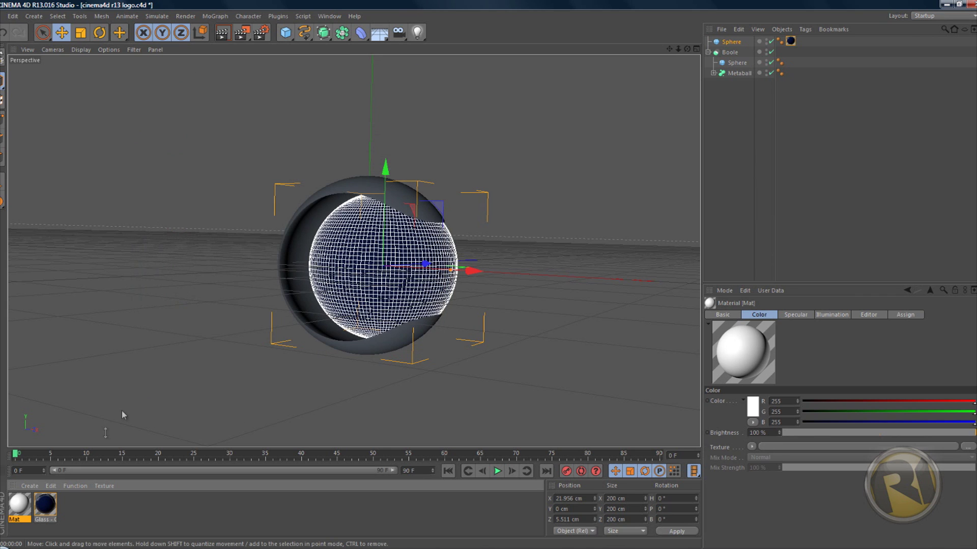
Apply the white material to the Boole shell and render a preview with Ctrl+R
drag(19, 504, 346, 186)
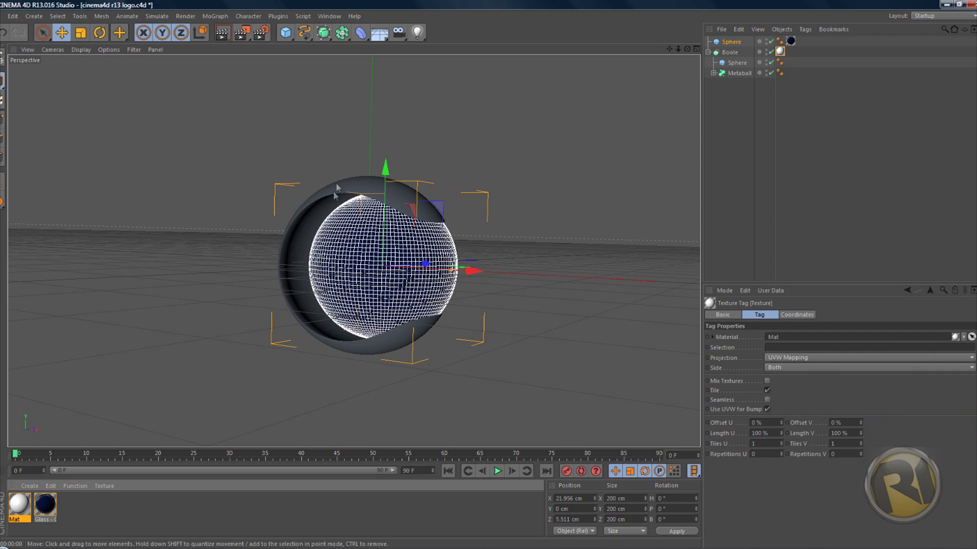
click(344, 214)
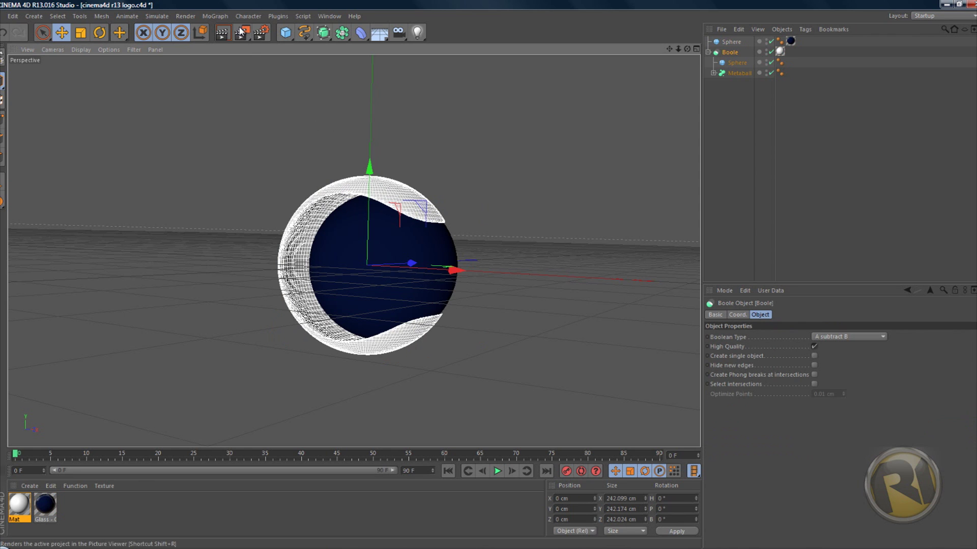
key(ctrl+r)
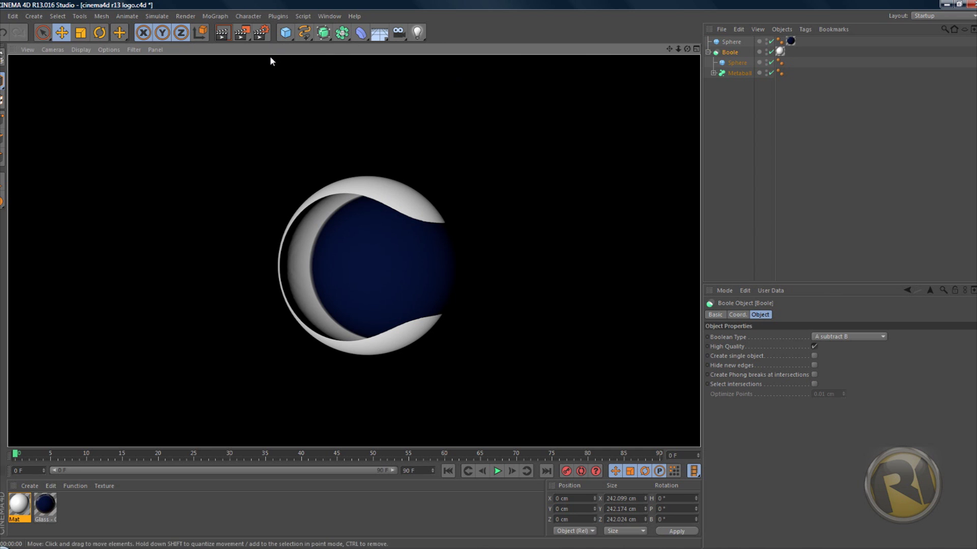
mouse_move(285, 32)
mouse_down()
mouse_move(294, 61)
mouse_move(287, 39)
mouse_up()
Add a 400 cm plane and place it below and in front of the sphere
click(295, 76)
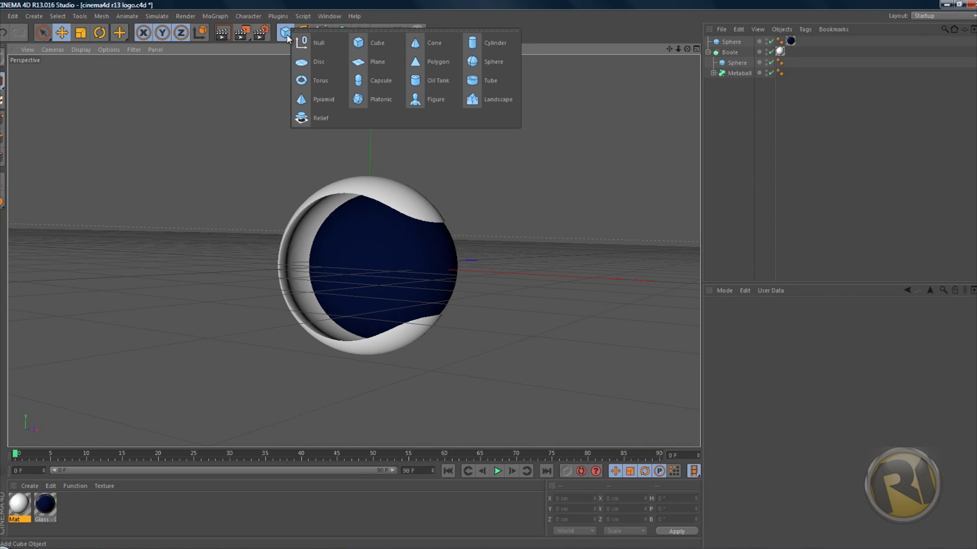
click(379, 60)
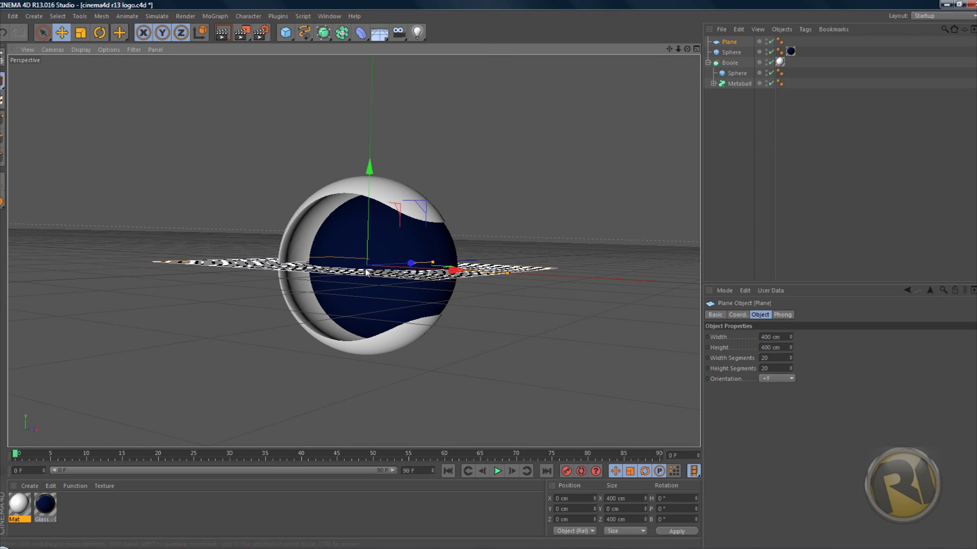
drag(369, 168, 357, 292)
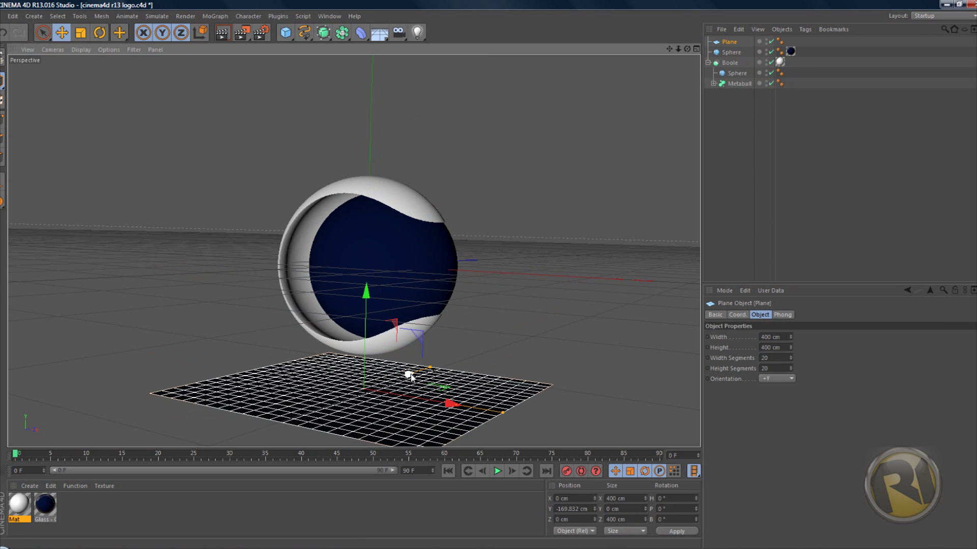
drag(412, 378, 382, 387)
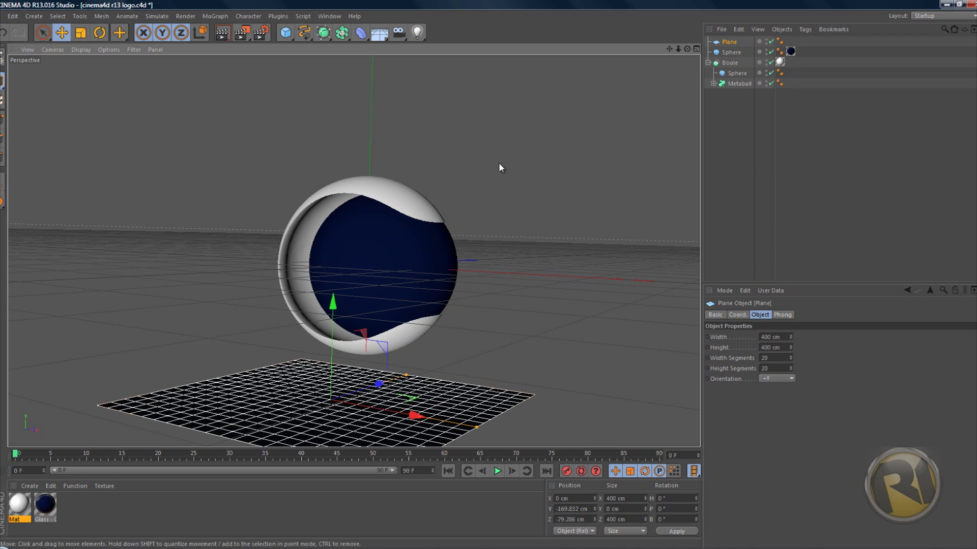
Duplicate the plane and raise the copy, Plane.1, above the sphere
key(ctrl+c)
key(ctrl+v)
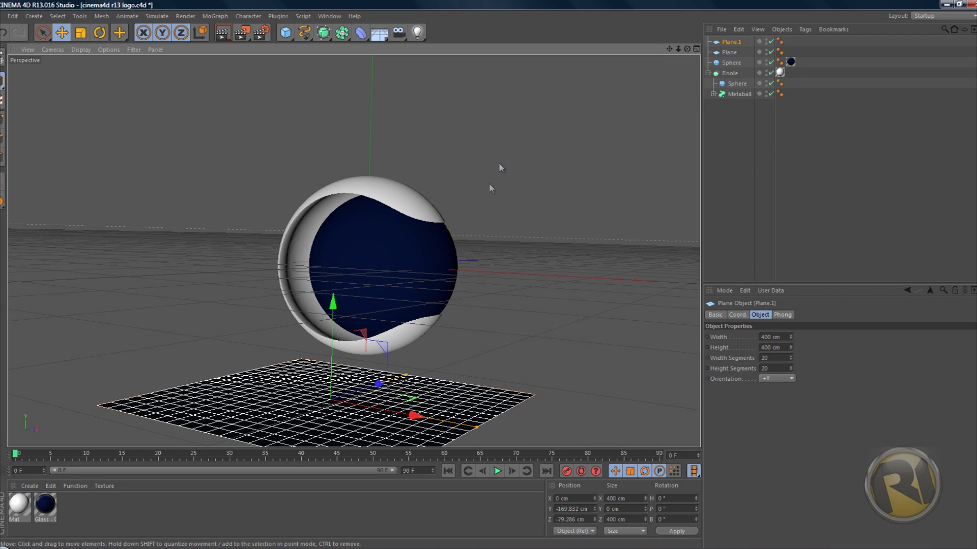
drag(333, 304, 488, 273)
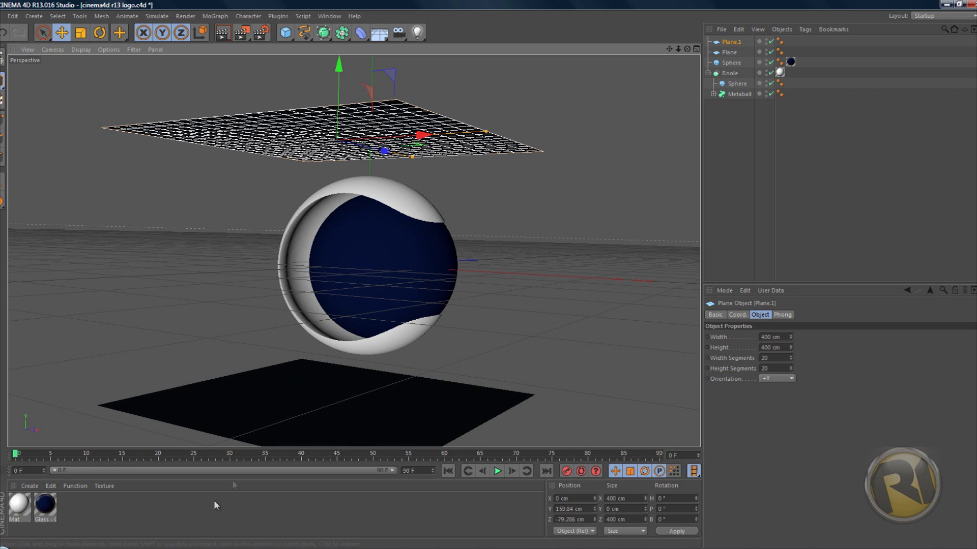
Create a new material, Mat.1, and enable its Luminance channel
double_click(149, 507)
double_click(20, 504)
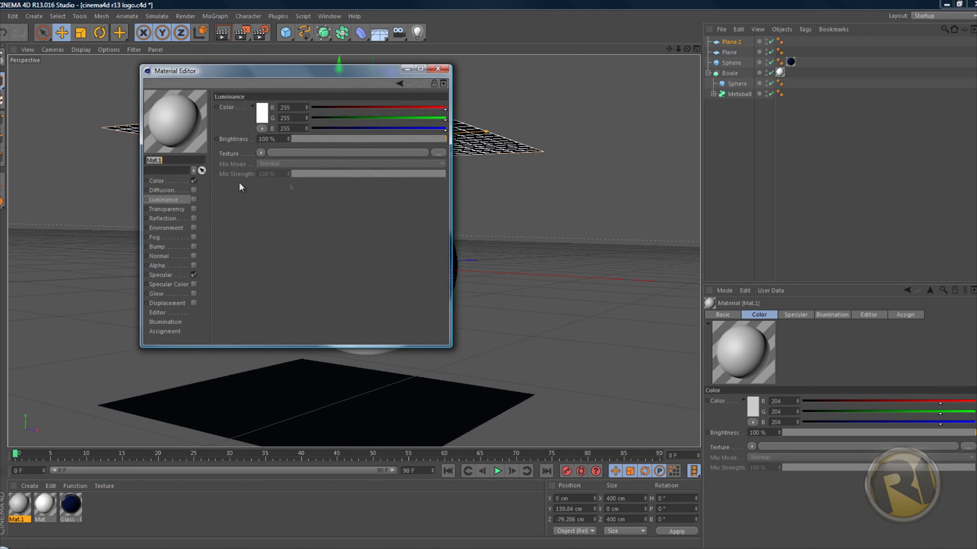
click(193, 199)
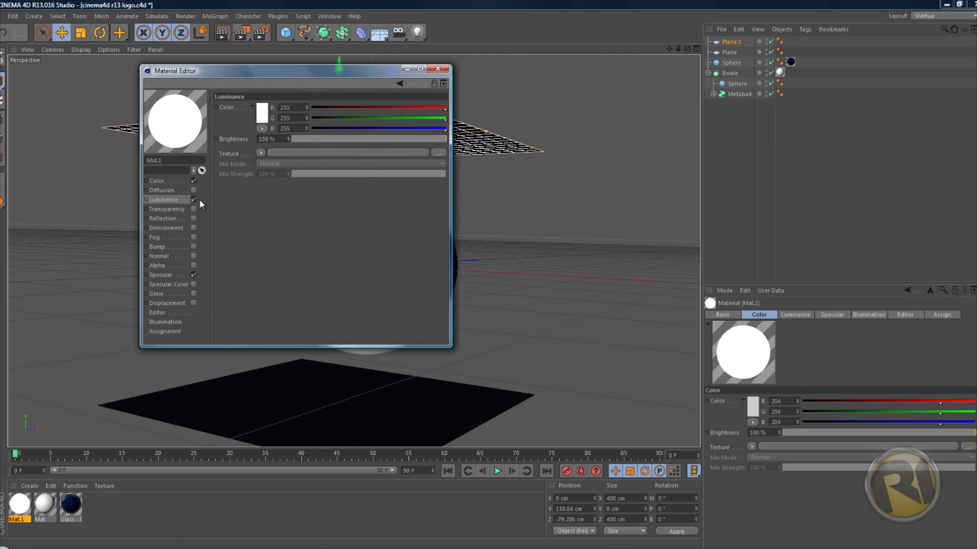
click(437, 69)
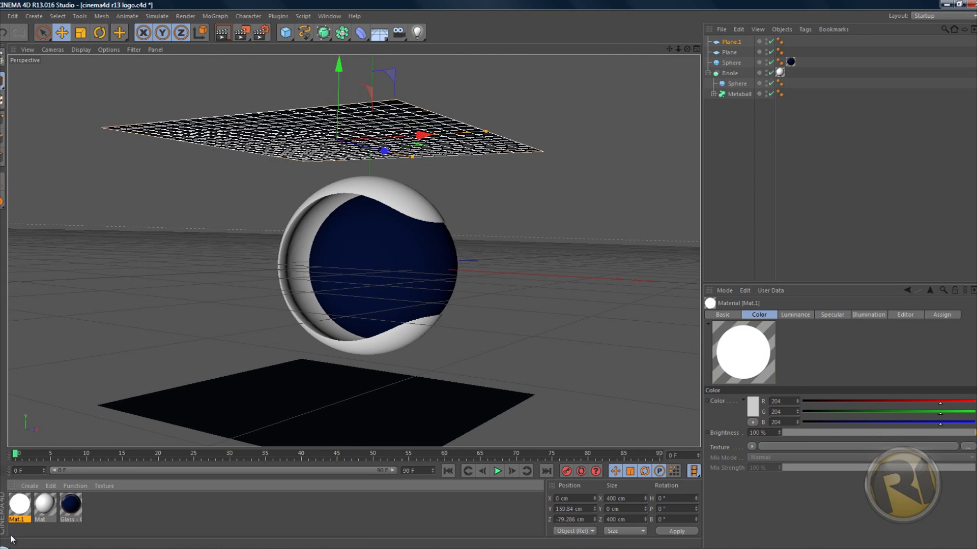
Apply Mat.1 to both the lower Plane and the upper Plane.1
drag(20, 521, 291, 410)
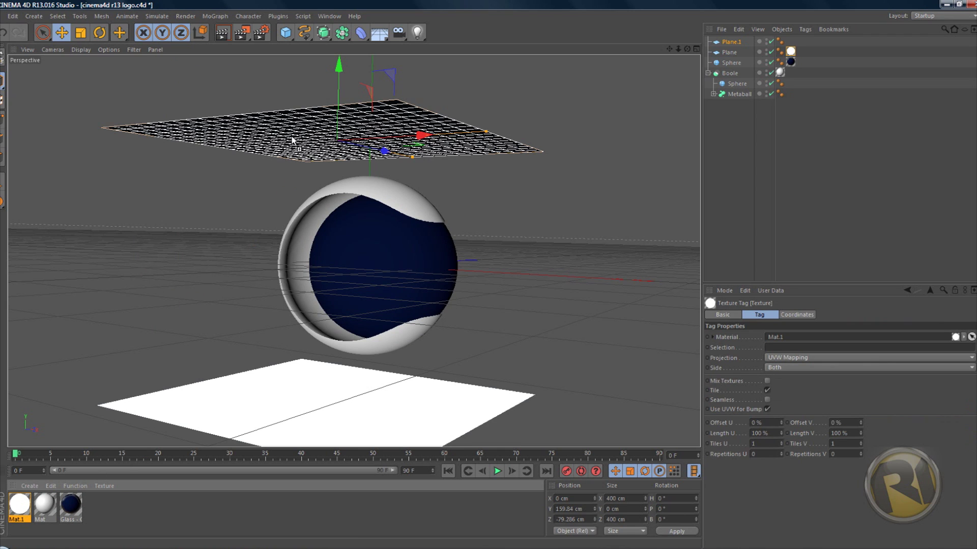
drag(292, 141, 292, 141)
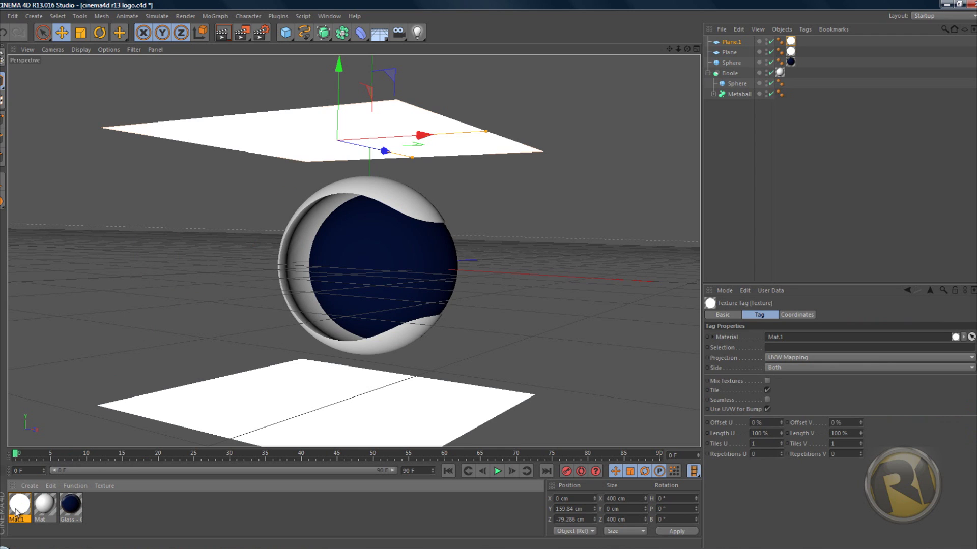
drag(731, 43, 731, 53)
Give both planes a Compositing tag with Receive Shadows and Seen by Camera turned off
click(729, 52)
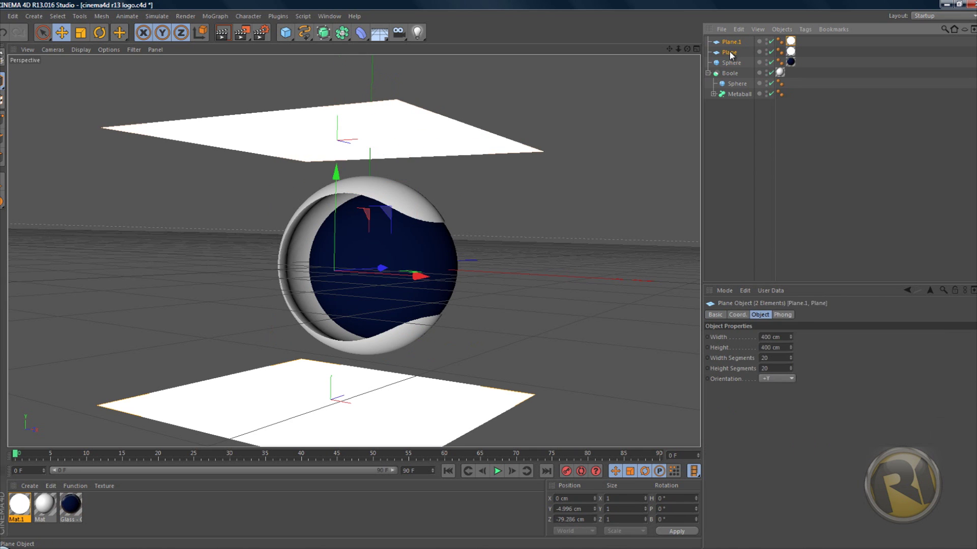
right_click(729, 50)
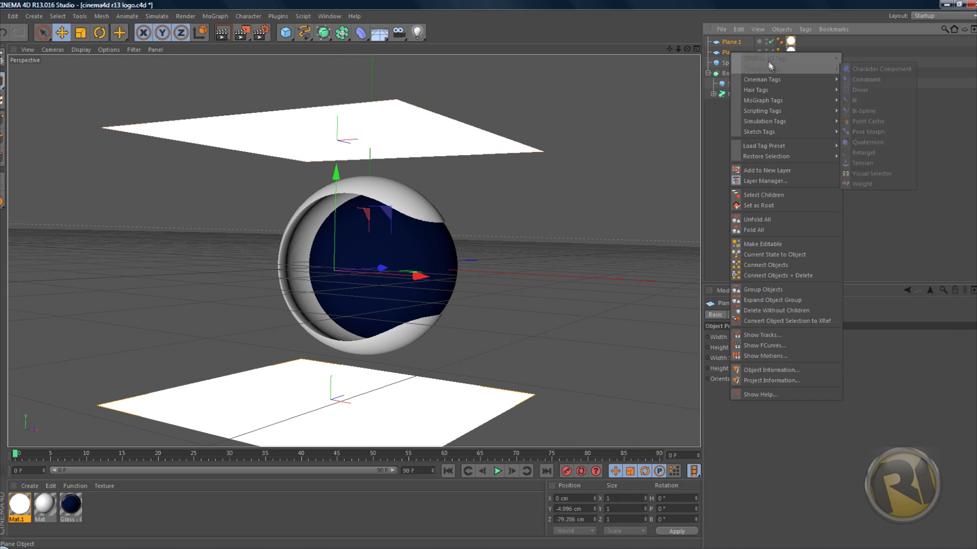
mouse_move(761, 59)
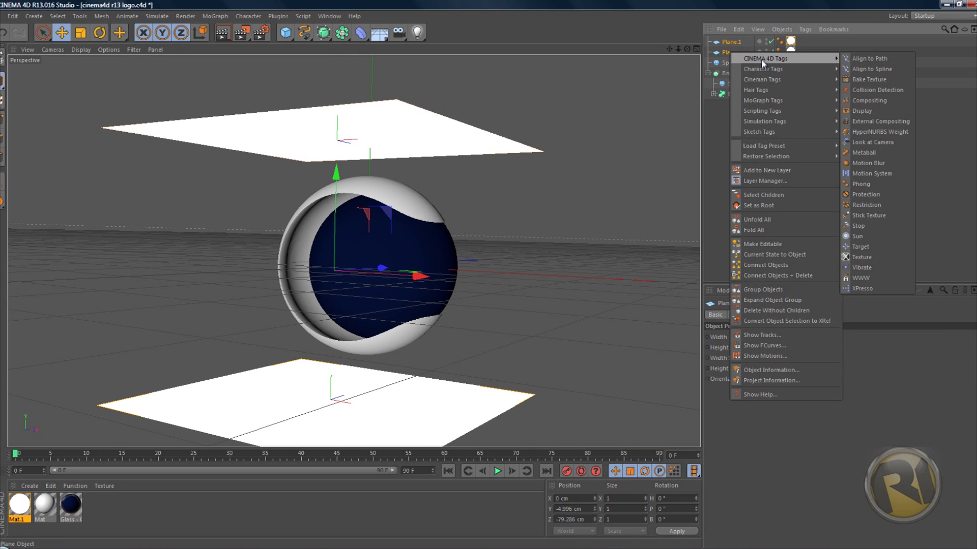
click(866, 100)
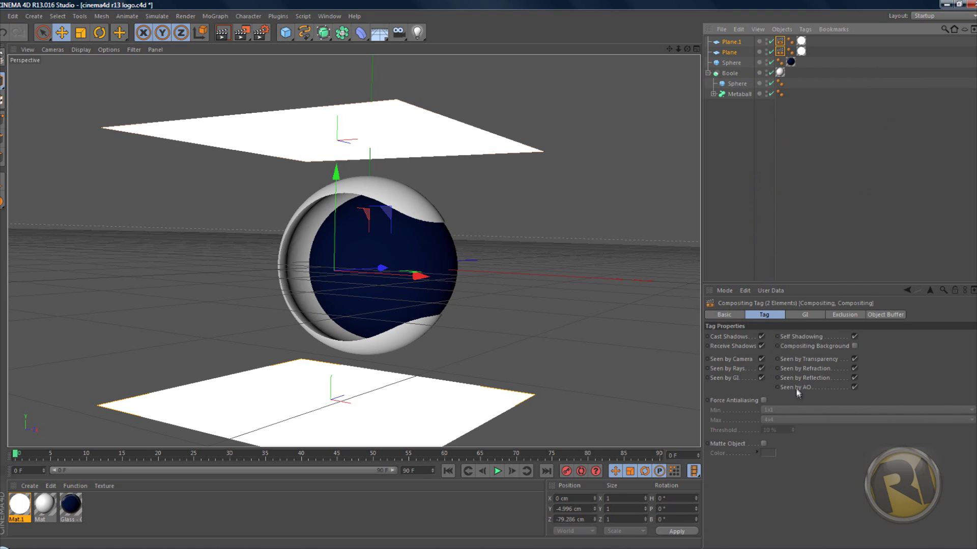
click(761, 345)
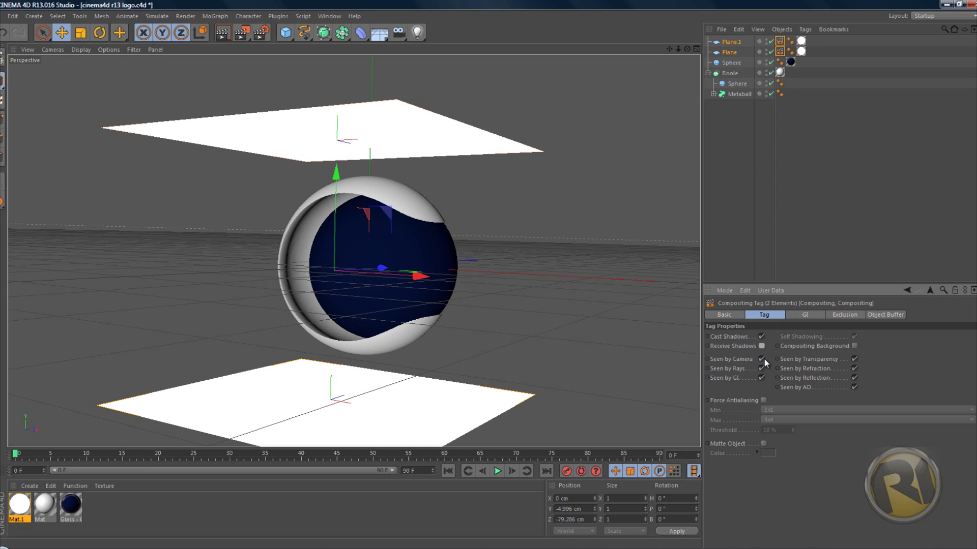
In the Global Illumination Irradiance Cache, try Stochastic Samples and Record Density at Low
click(261, 35)
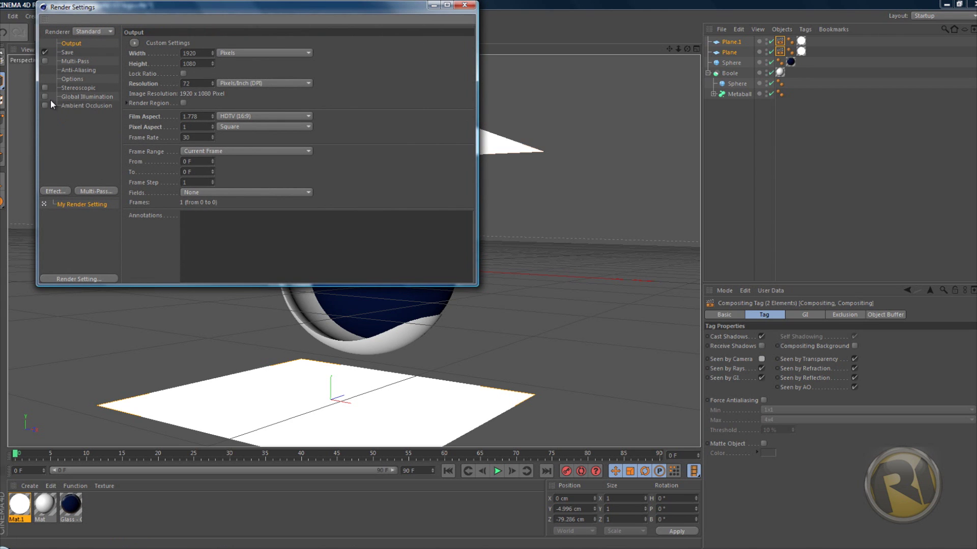
click(54, 192)
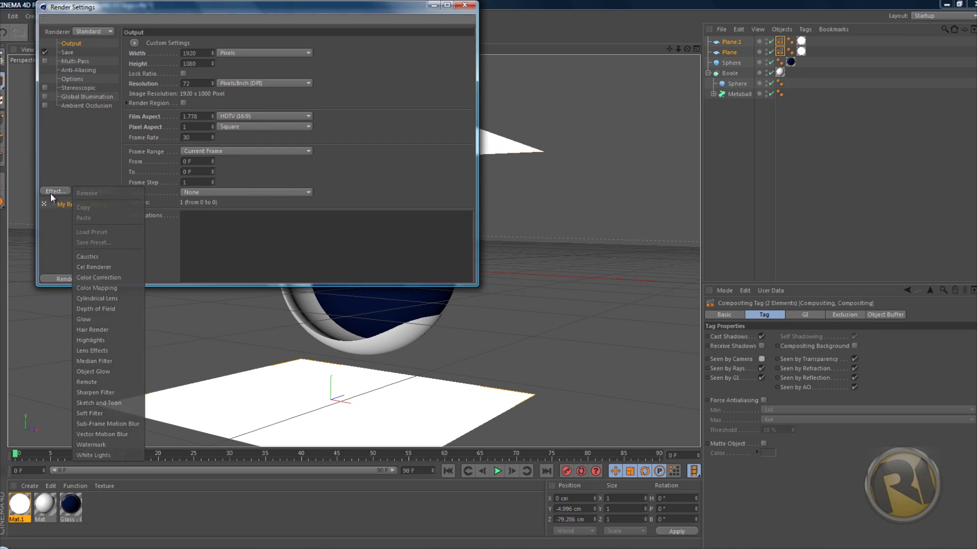
click(51, 193)
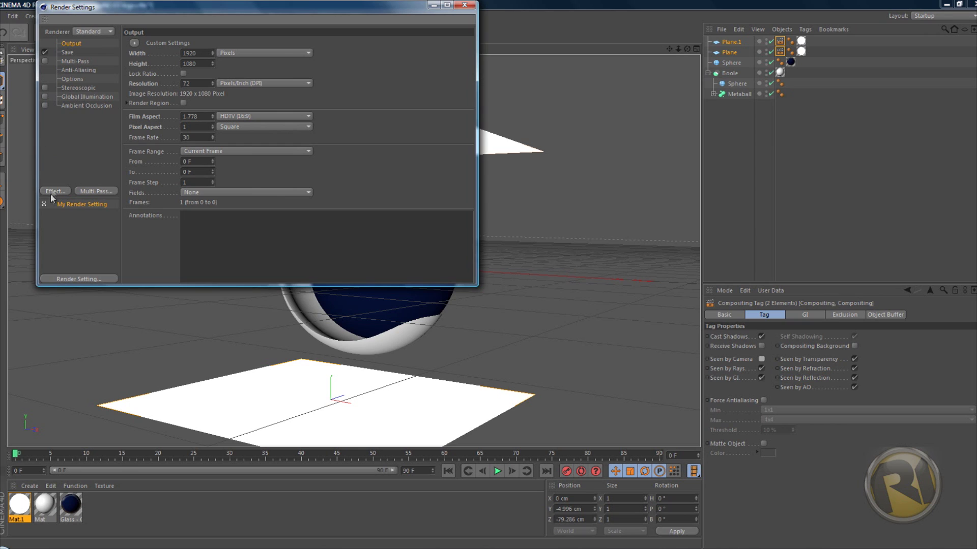
click(66, 97)
click(187, 45)
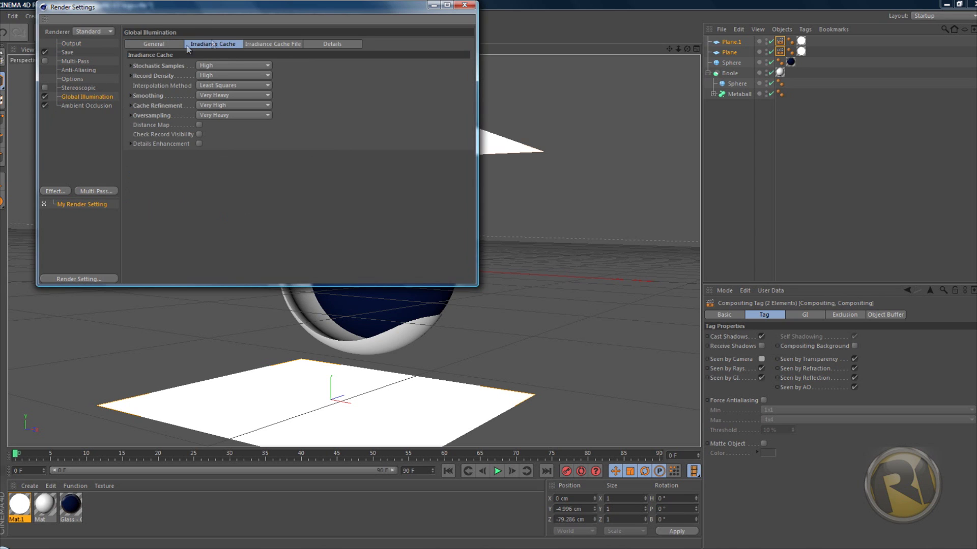
click(212, 65)
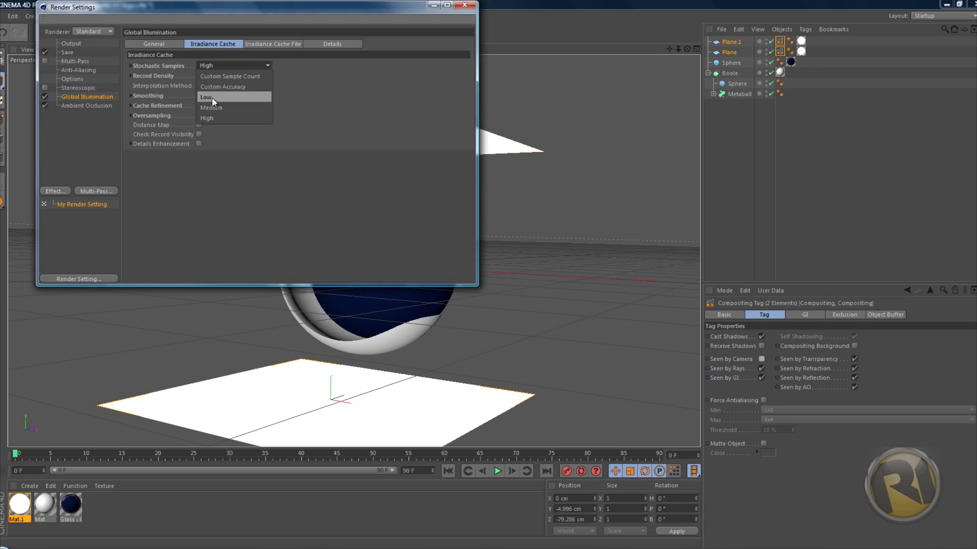
click(211, 97)
click(212, 75)
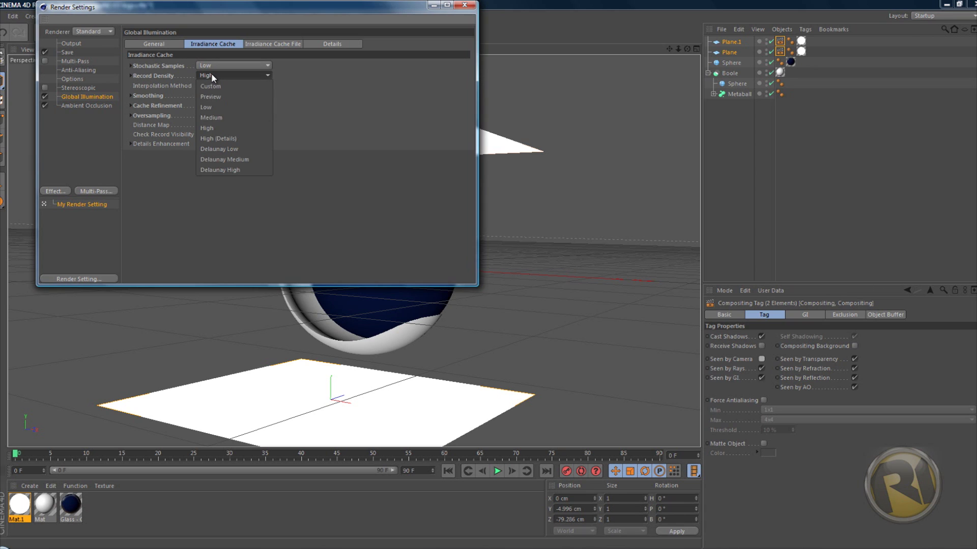
click(212, 106)
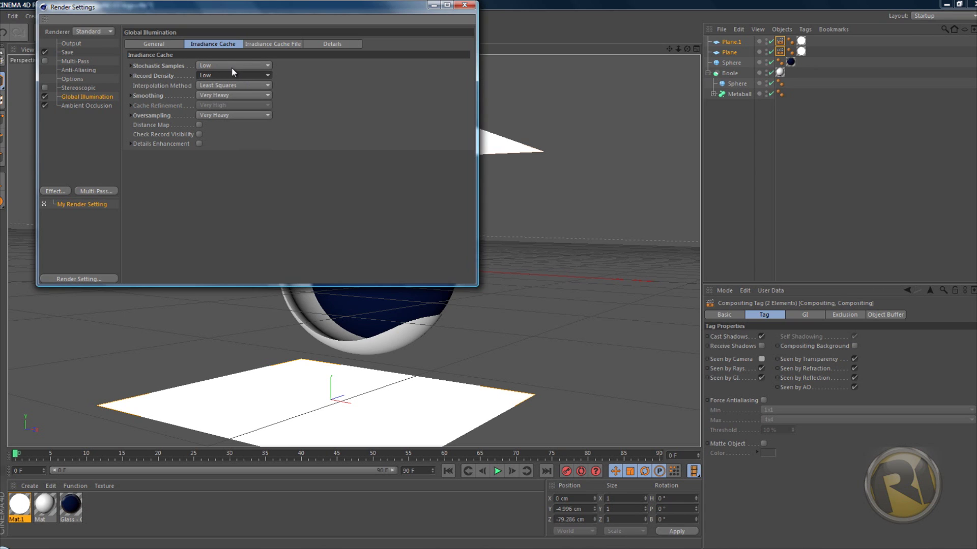
Set Stochastic Samples and Record Density back to High, then render the viewport
click(228, 65)
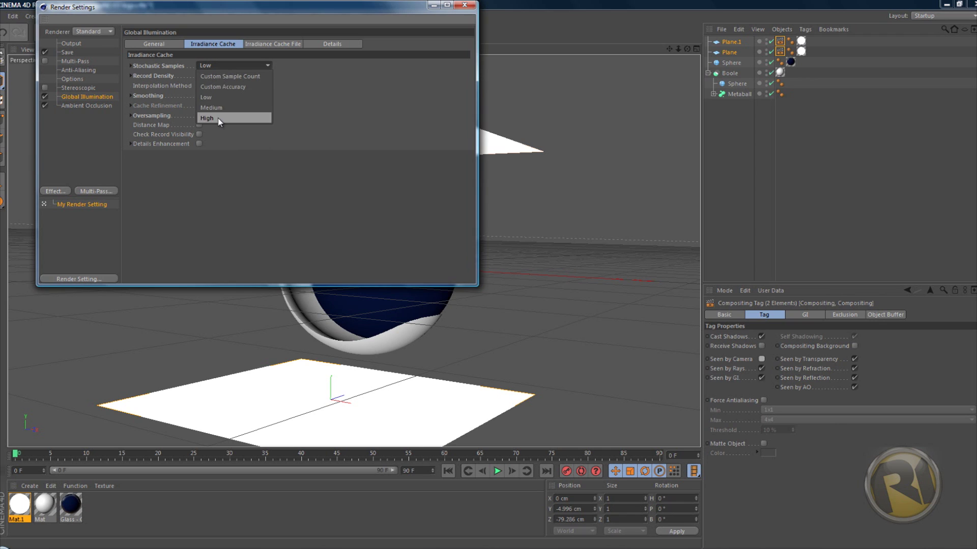
click(218, 119)
click(213, 74)
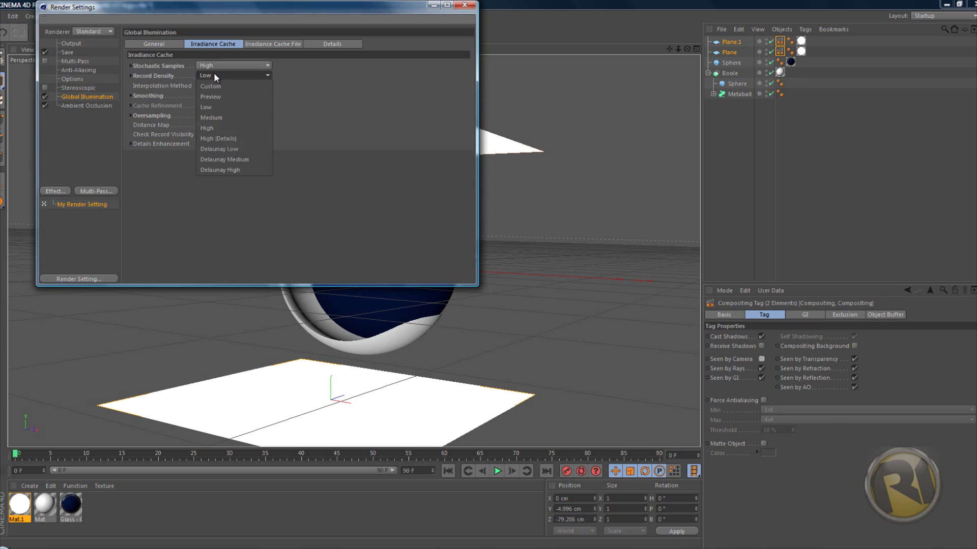
click(224, 130)
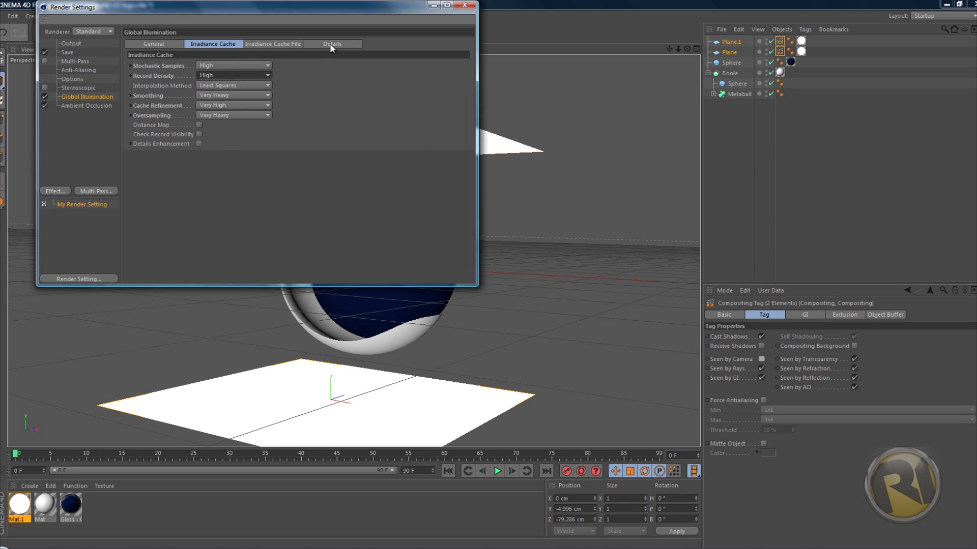
click(468, 5)
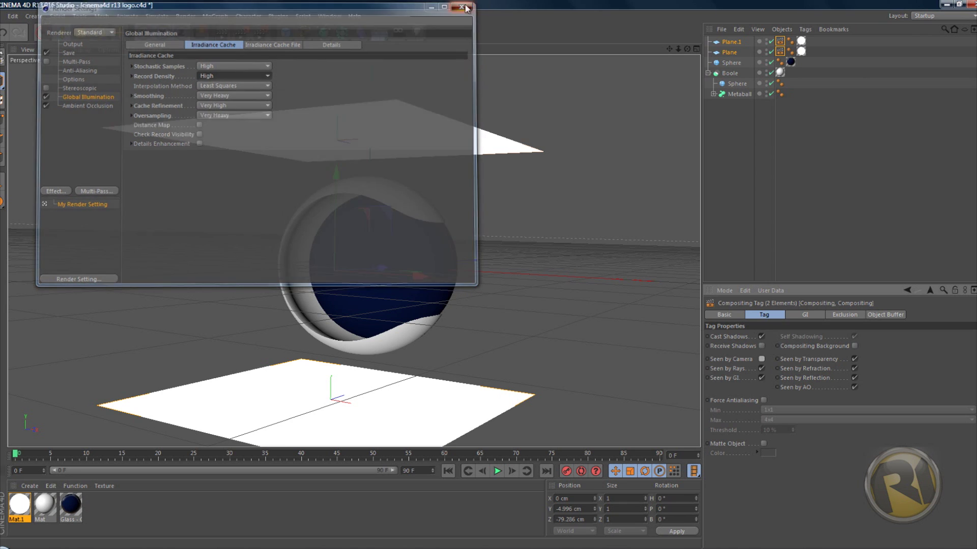
click(223, 34)
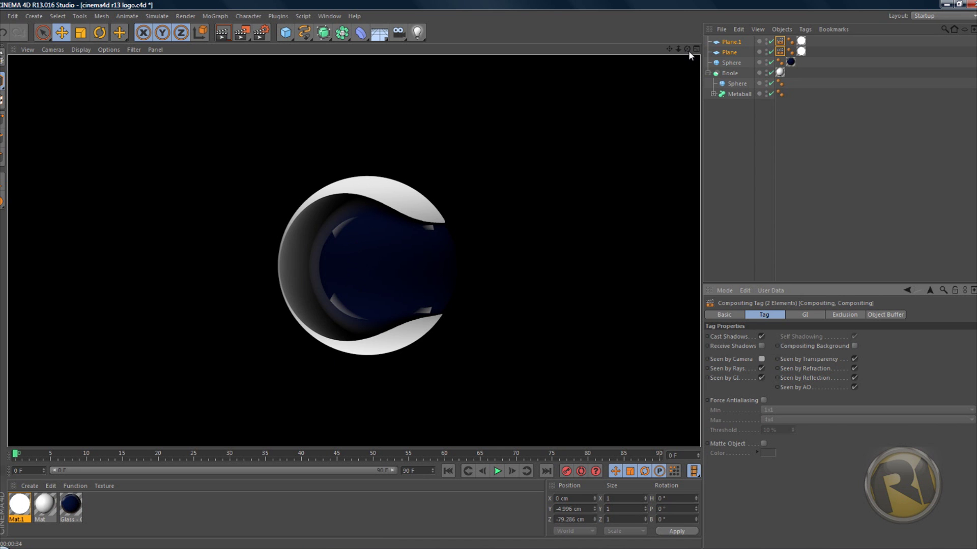
Leave the finished render and orbit the view around the scene
drag(687, 49, 488, 273)
Scale Sphere.1 out to about 1063 cm radius around the scene, apply Mat.1, and render the viewport
drag(286, 32, 489, 80)
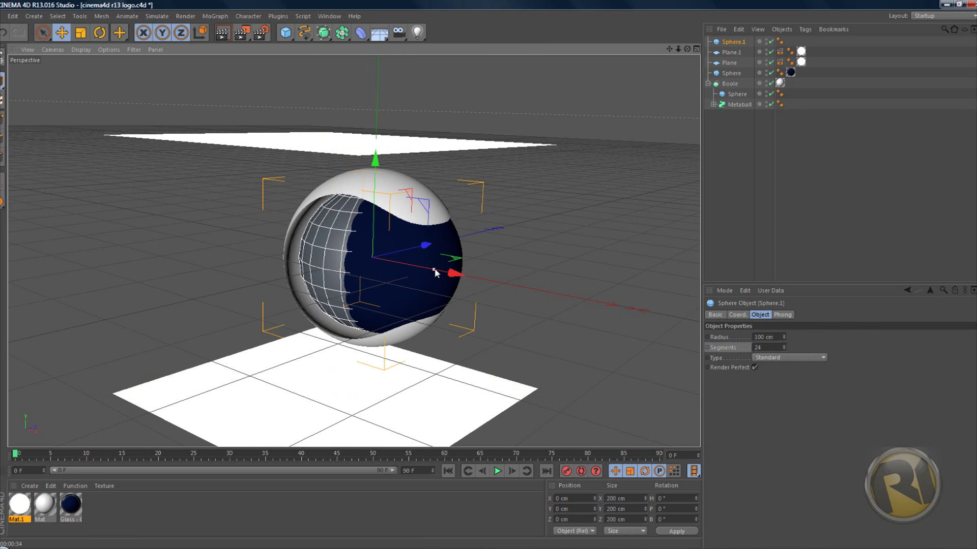
drag(434, 269, 509, 280)
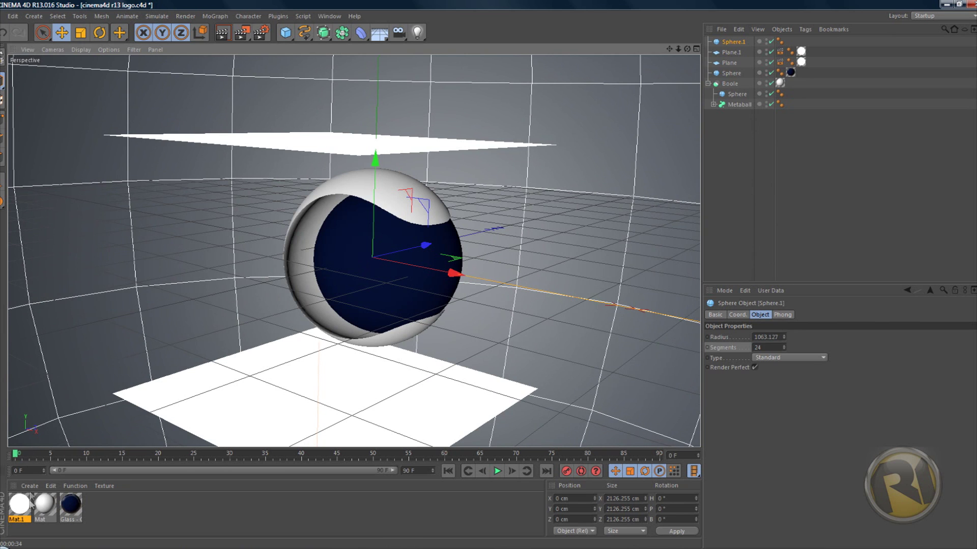
drag(118, 208, 118, 208)
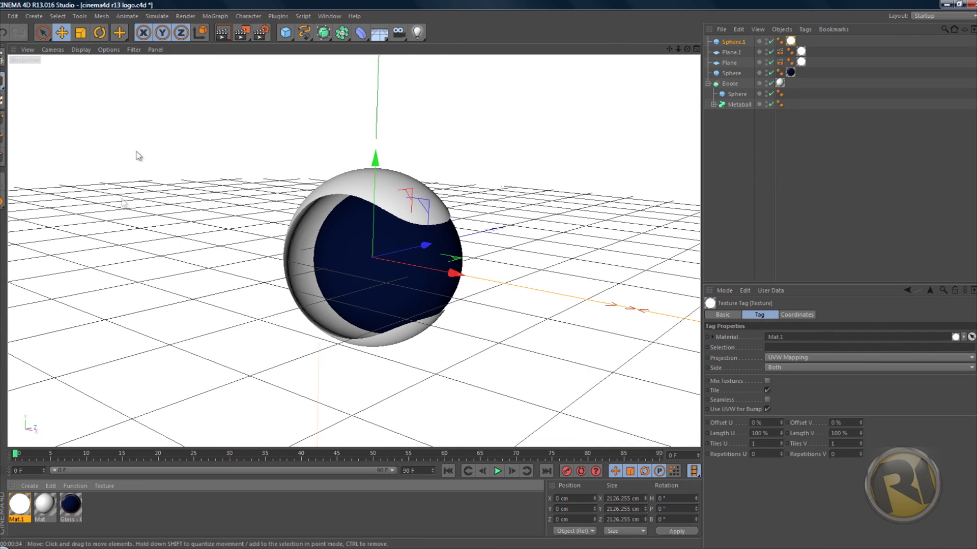
click(221, 33)
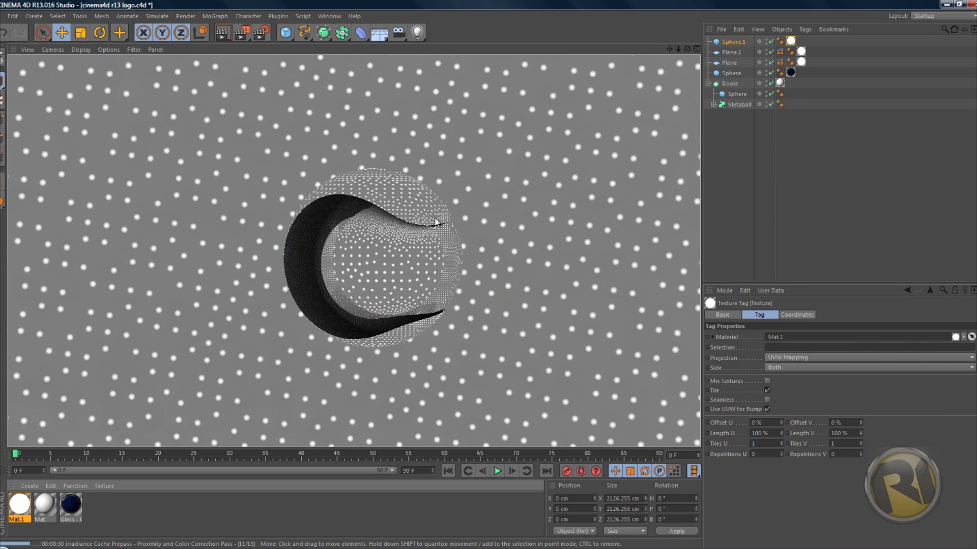
Cancel the viewport render and orbit the perspective view around the shell and glass sphere
click(474, 210)
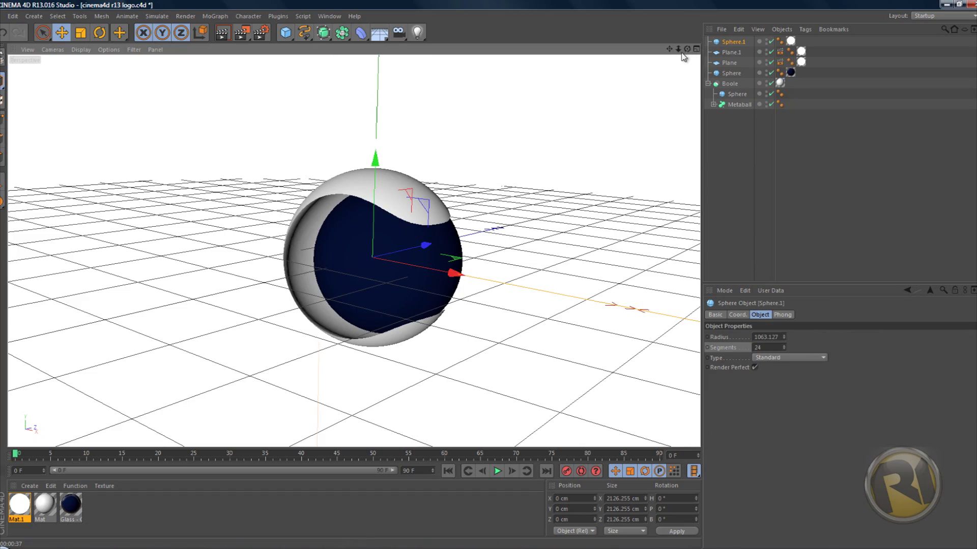
mouse_move(494, 281)
alt+mouse_down()
mouse_move(421, 283)
mouse_move(493, 277)
mouse_move(481, 293)
mouse_move(482, 272)
mouse_move(491, 279)
alt+mouse_up()
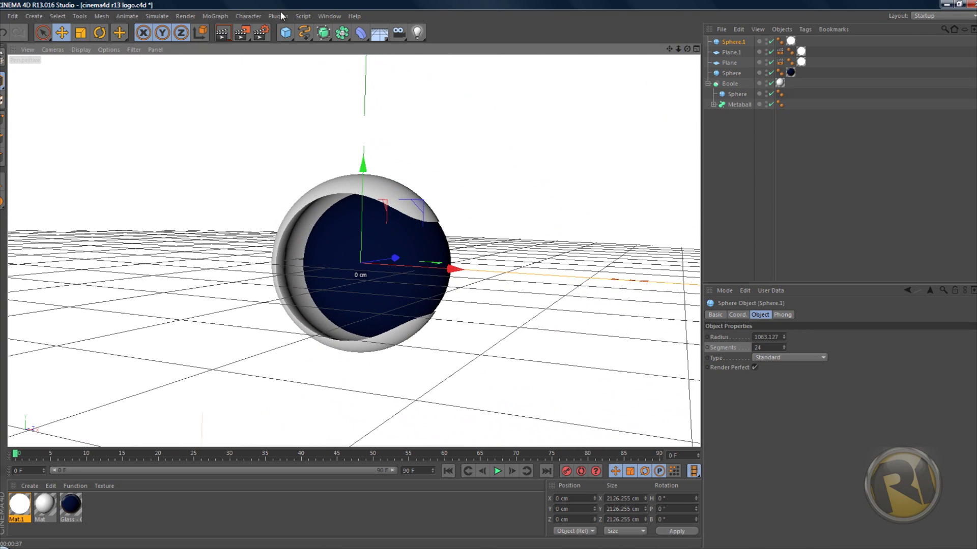